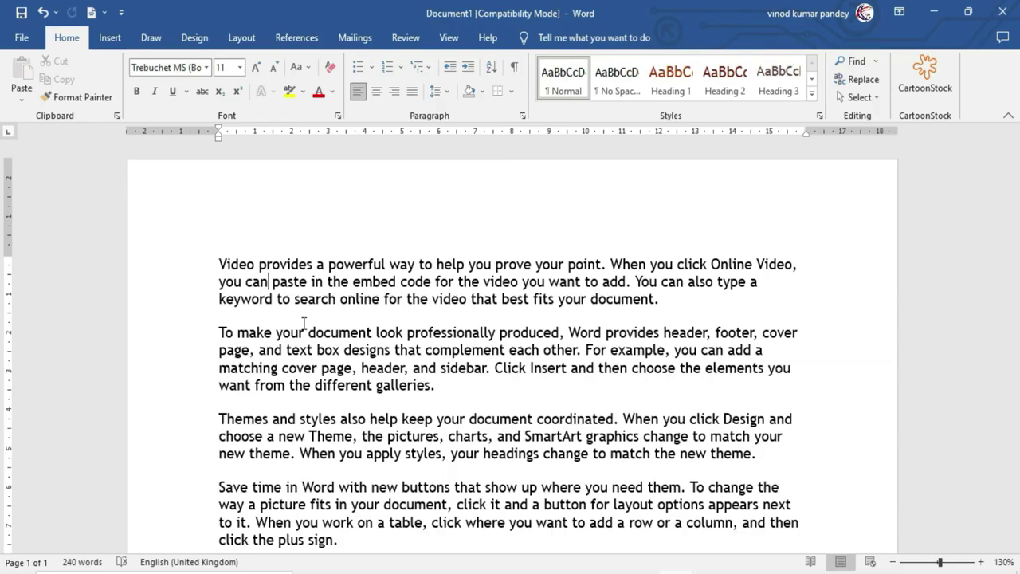
On the Review tab, misspell 'provides' as 'provdes' and 'professionally' as 'profesionally'
{"action": "left_click", "coordinate": [407, 38]}
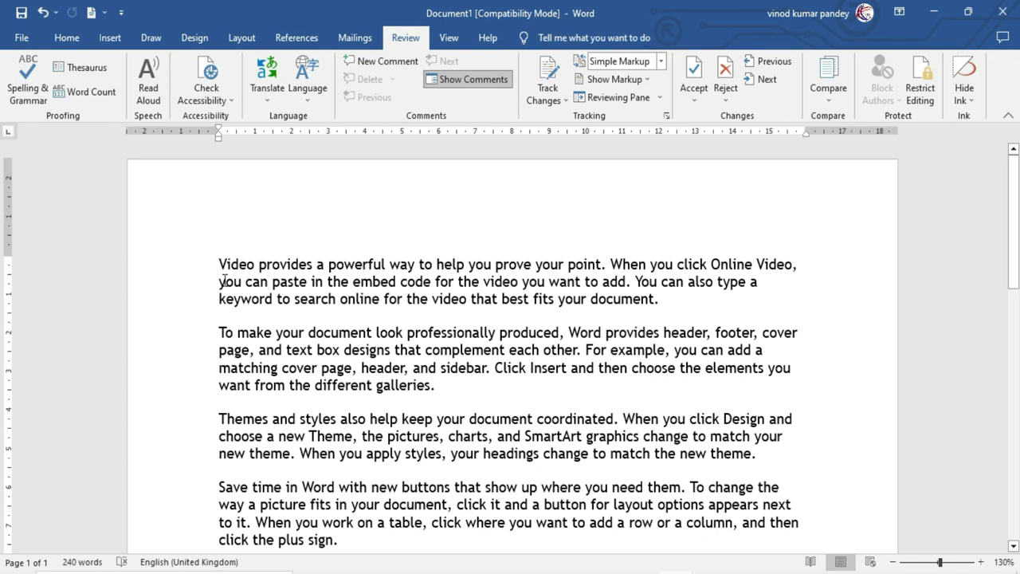
{"action": "left_click", "coordinate": [291, 265]}
{"action": "key", "text": "BackSpace"}
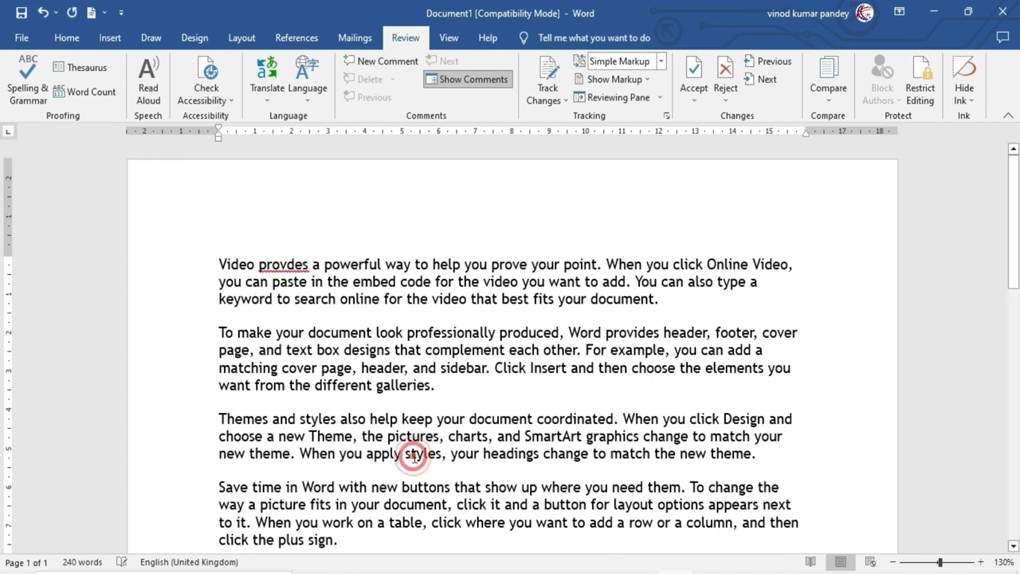
{"action": "left_click", "coordinate": [455, 335]}
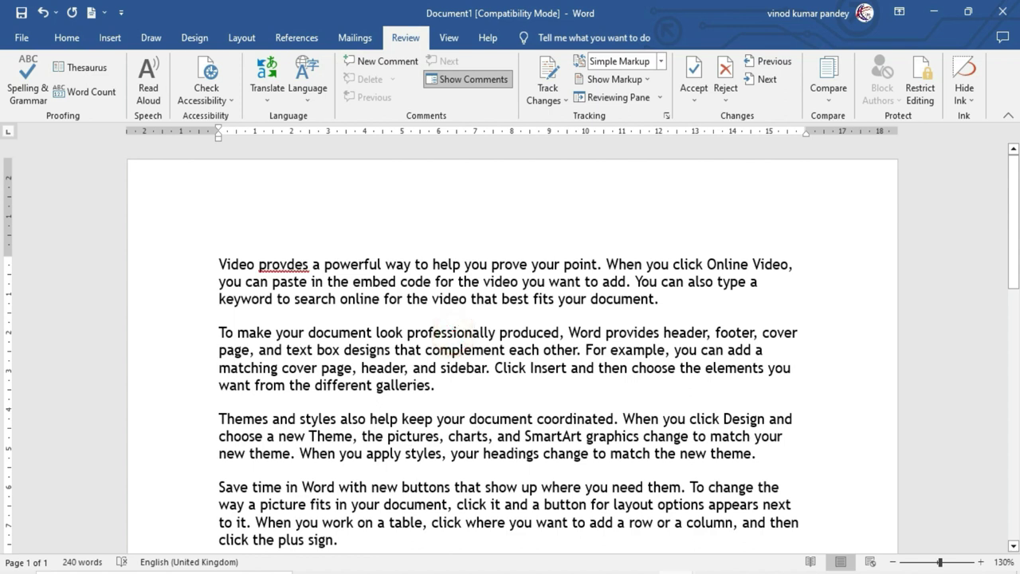
{"action": "key", "text": "BackSpace"}
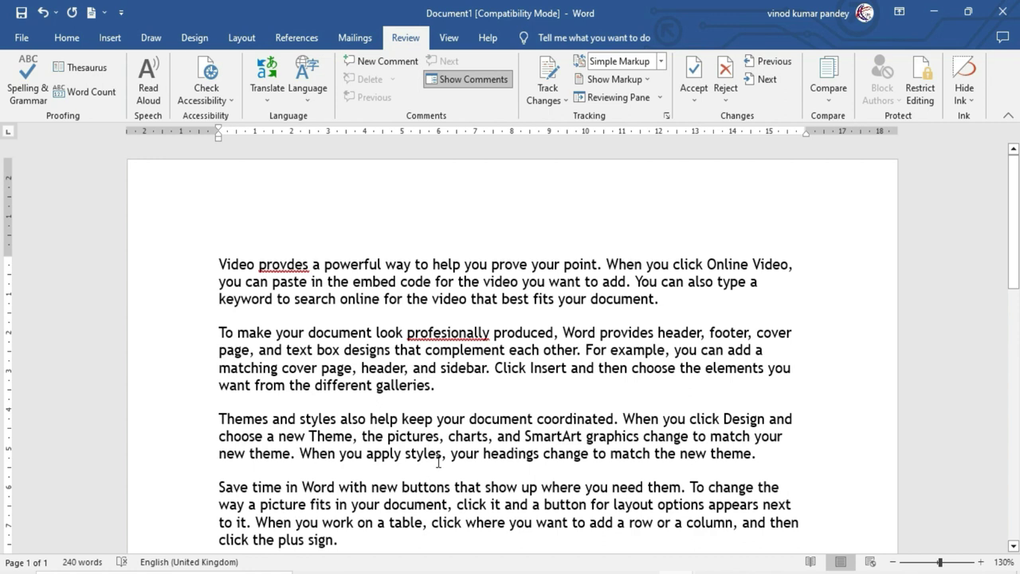
Add a double space after 'pictures,' and misspell both instances of 'document' as 'docment'
{"action": "left_click", "coordinate": [444, 436]}
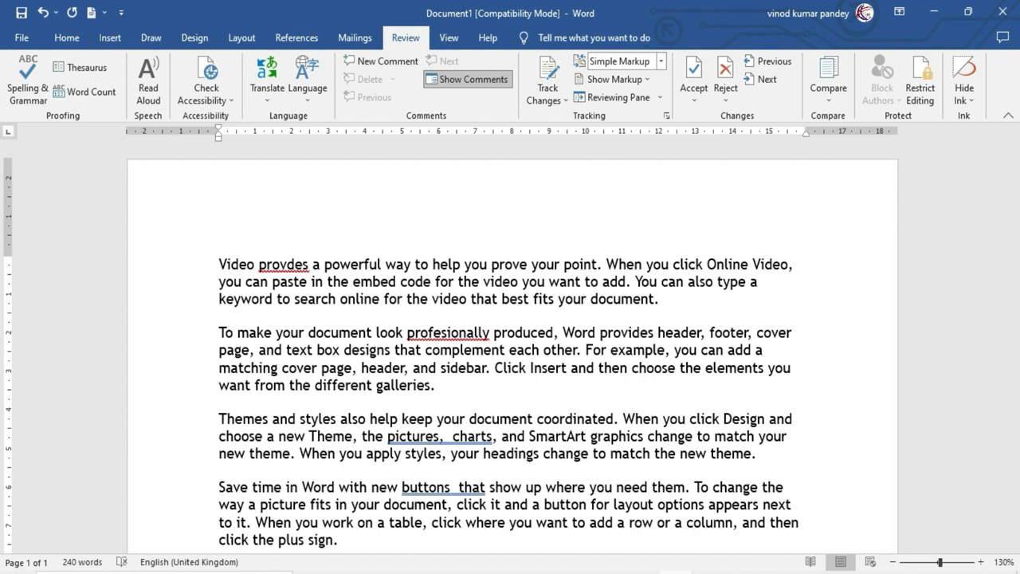
{"action": "left_click", "coordinate": [498, 418]}
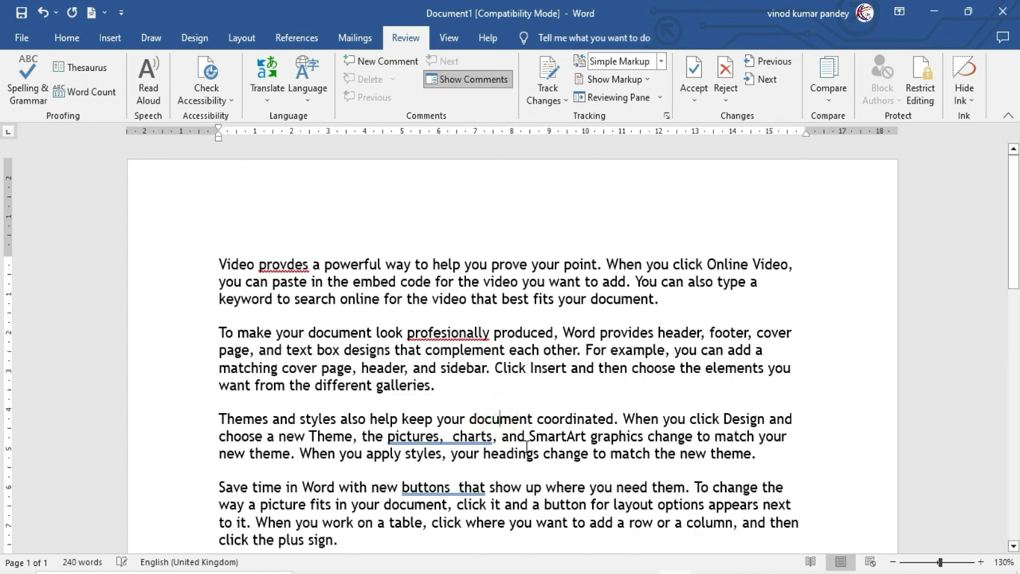
{"action": "key", "text": "BackSpace"}
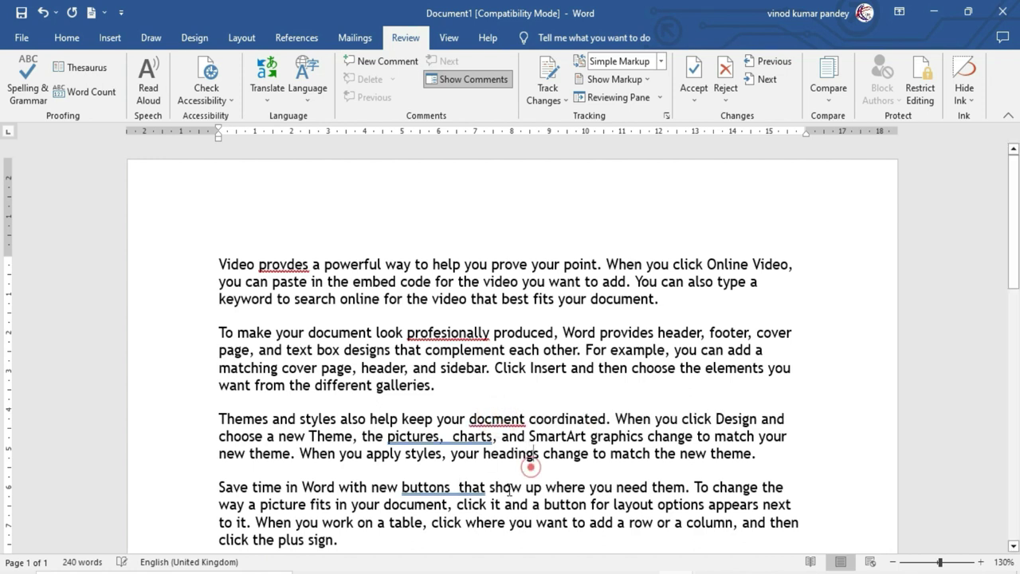
{"action": "scroll", "coordinate": [476, 500], "scroll_direction": "down", "scroll_amount": 1}
{"action": "scroll", "coordinate": [446, 454], "scroll_direction": "down", "scroll_amount": 1}
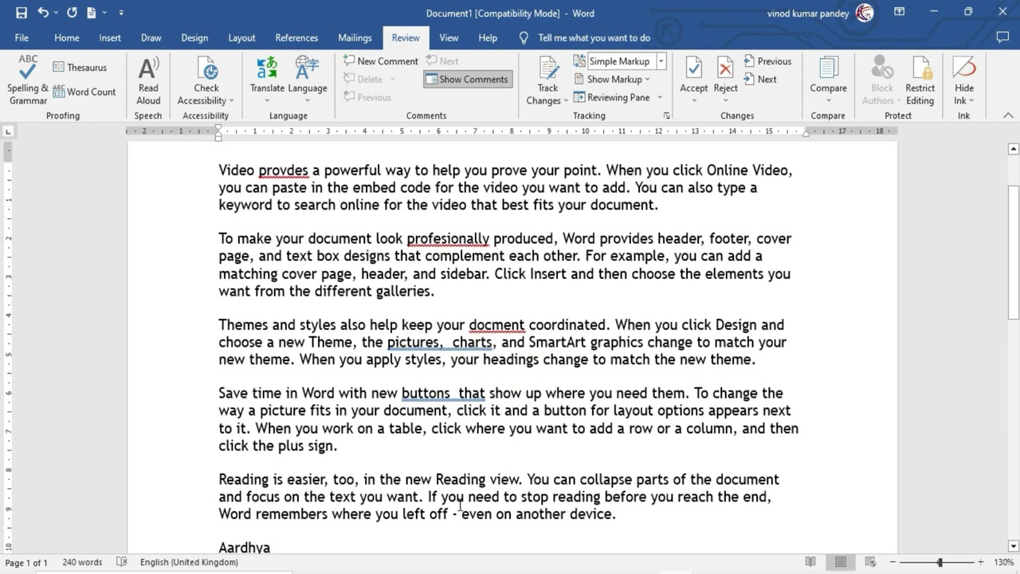
{"action": "left_click", "coordinate": [415, 410]}
{"action": "key", "text": "BackSpace"}
{"action": "left_click", "coordinate": [451, 473]}
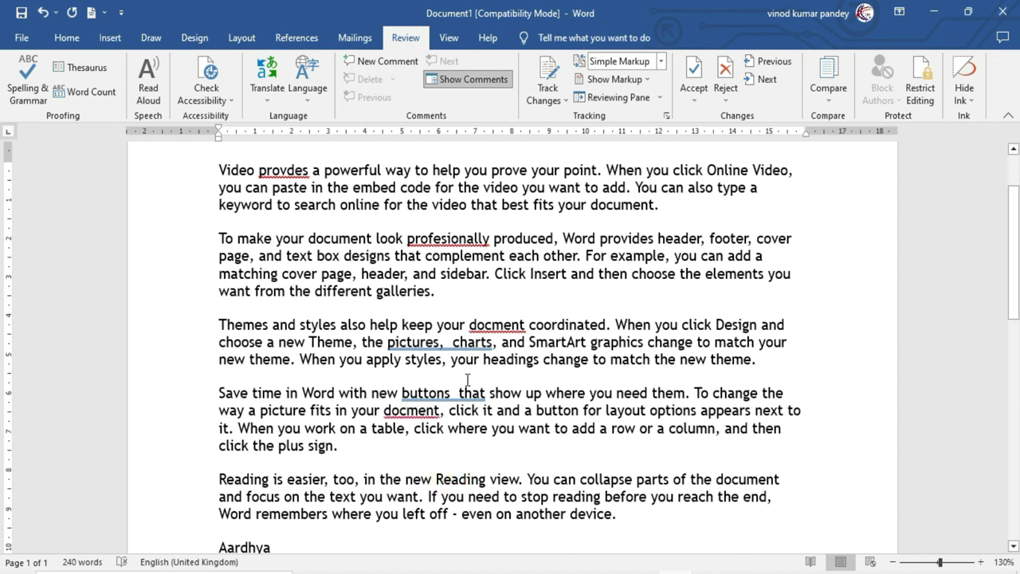
{"action": "scroll", "coordinate": [482, 391], "scroll_direction": "up", "scroll_amount": 3}
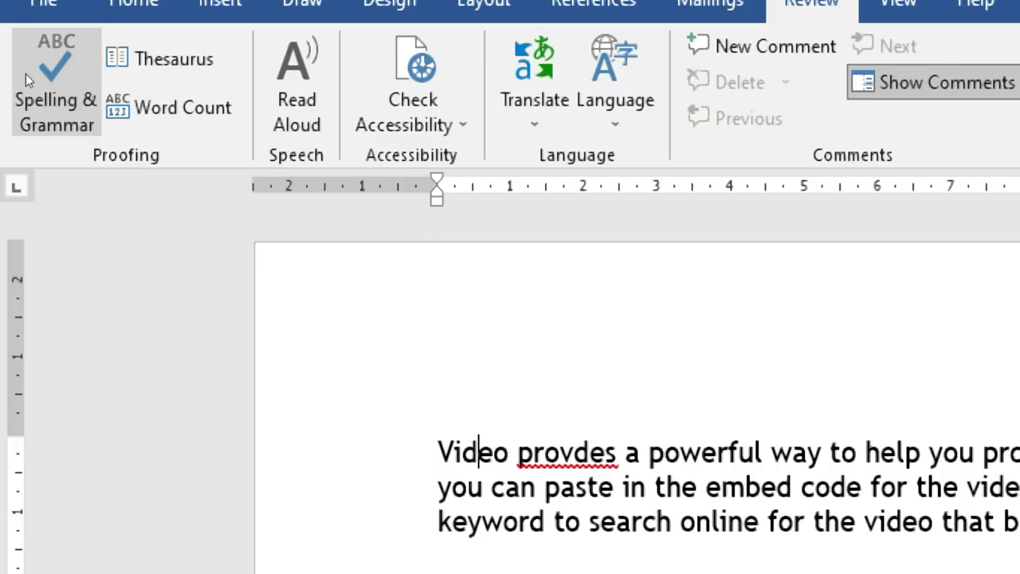
Run Spelling & Grammar and correct 'provdes' to the suggested 'provides'
{"action": "left_click", "coordinate": [12, 74]}
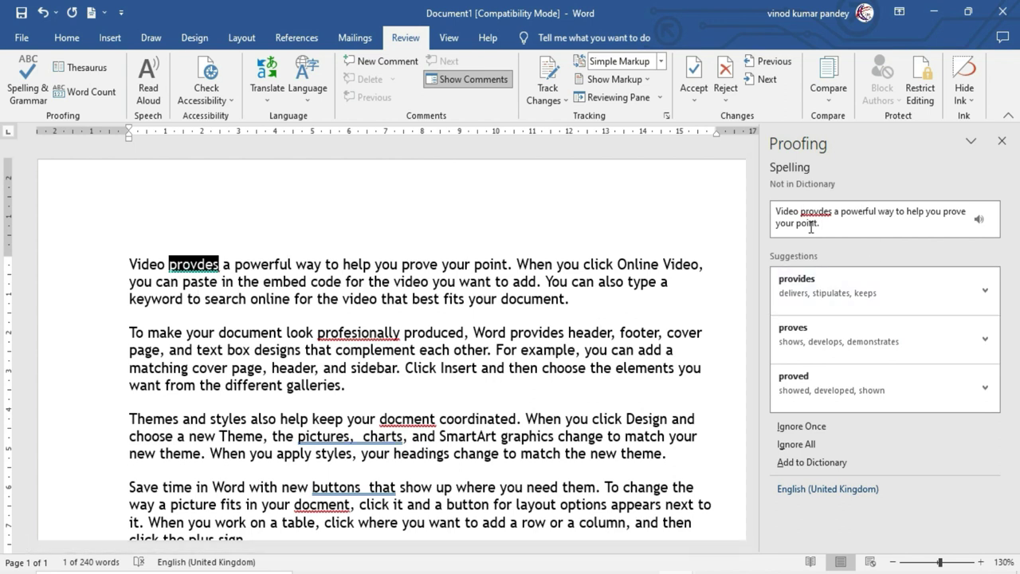
{"action": "scroll", "coordinate": [364, 399], "scroll_direction": "down", "scroll_amount": 1}
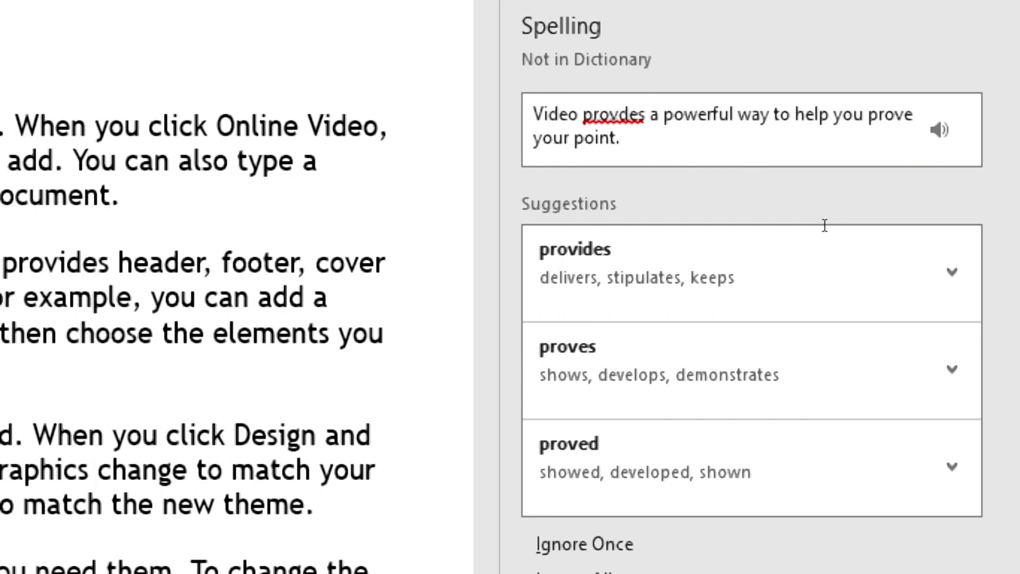
{"action": "left_click", "coordinate": [981, 227]}
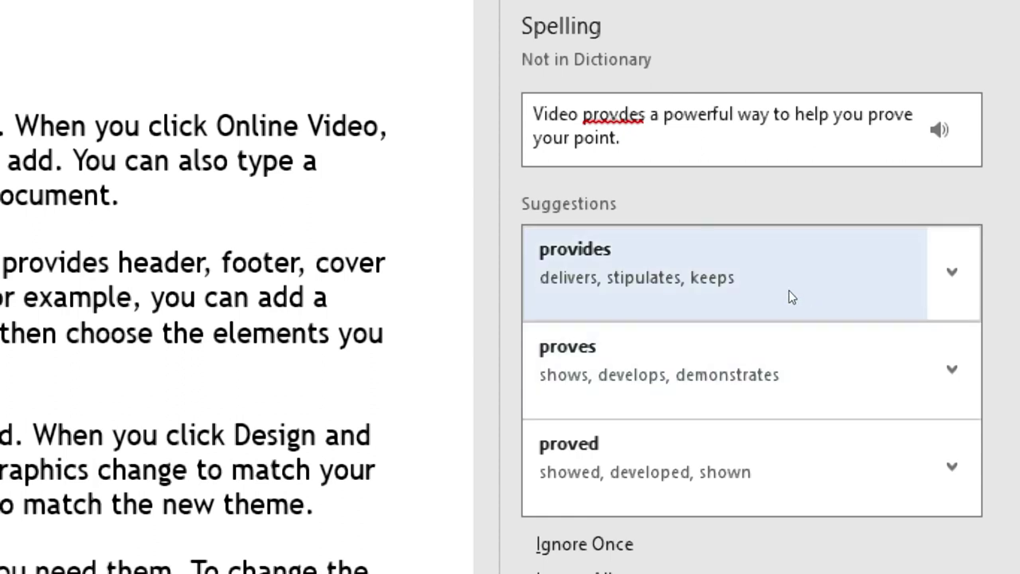
{"action": "left_click", "coordinate": [831, 288]}
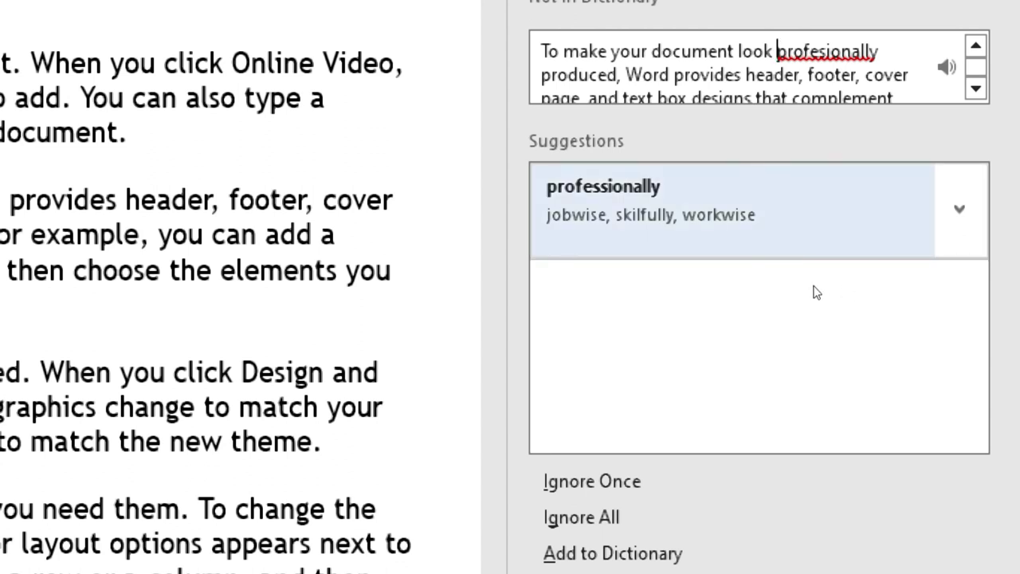
Ignore 'profesionally' once, leaving it uncorrected in the text
{"action": "key", "text": "Tab"}
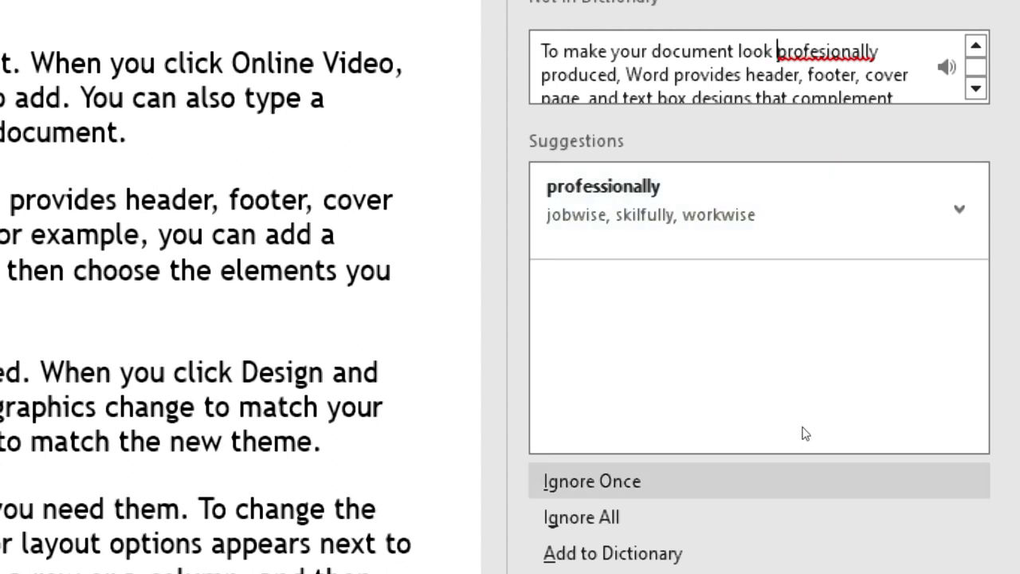
{"action": "left_click", "coordinate": [803, 431]}
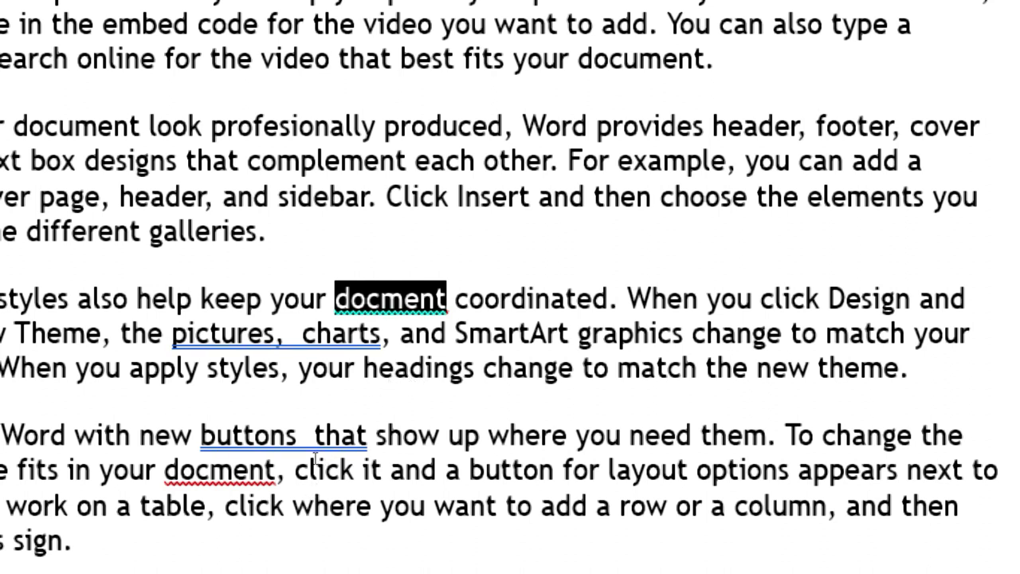
Ignore every occurrence of 'docment' in the spelling check
{"action": "key", "text": "F7"}
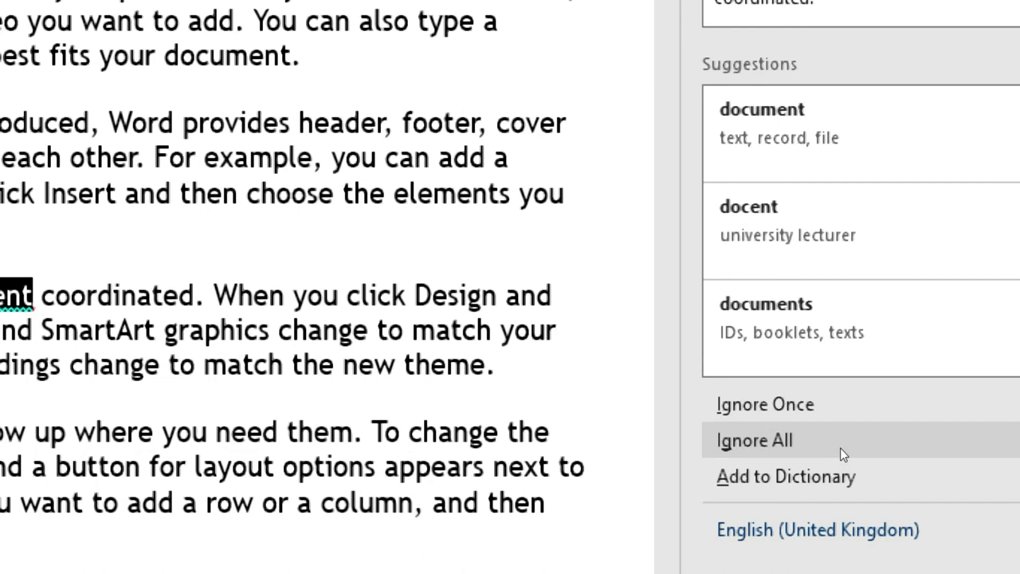
{"action": "left_click", "coordinate": [800, 445]}
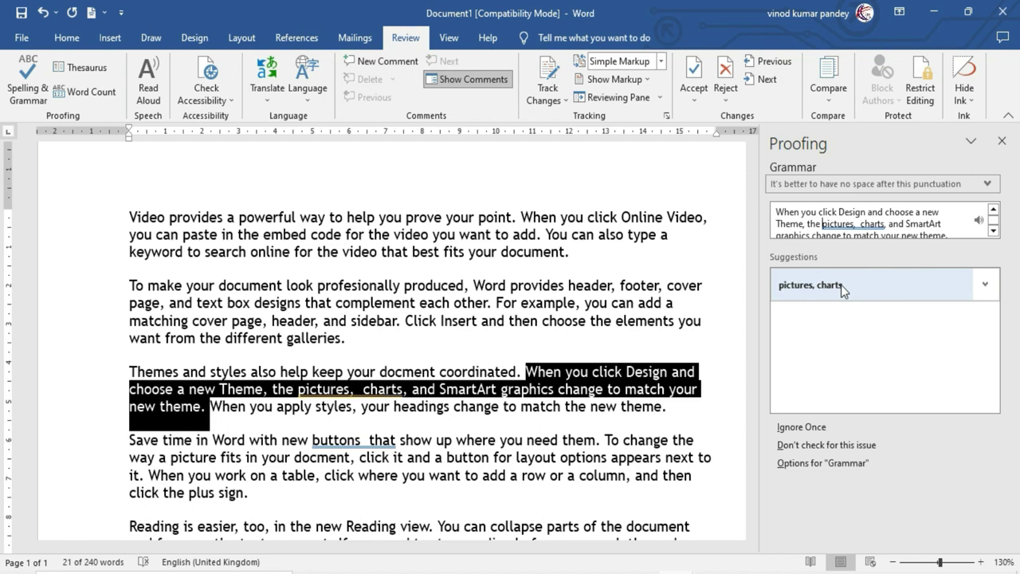
Accept the single-space 'pictures, charts' fix and open the Grammar options
{"action": "left_click", "coordinate": [841, 284]}
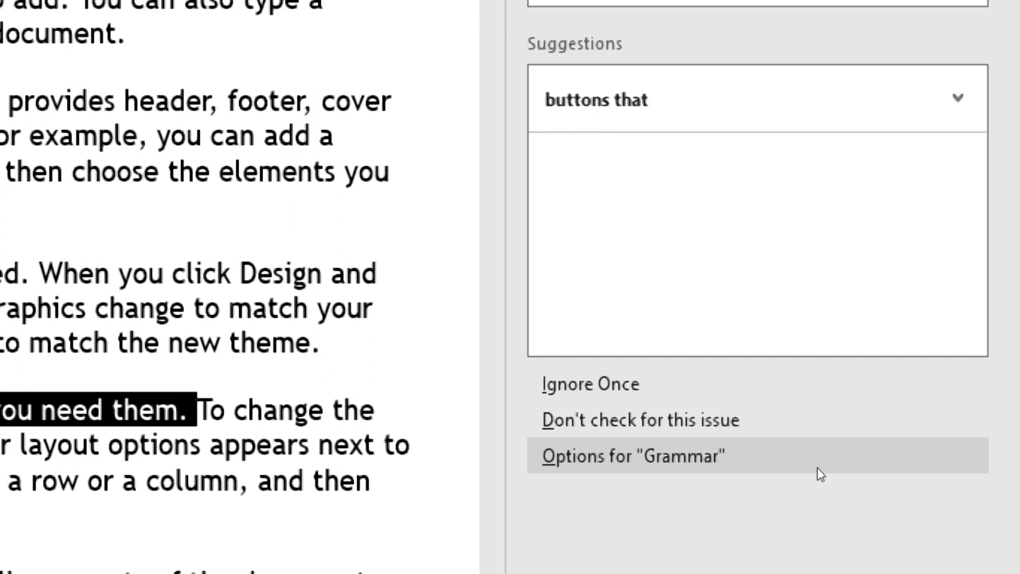
{"action": "left_click", "coordinate": [816, 467]}
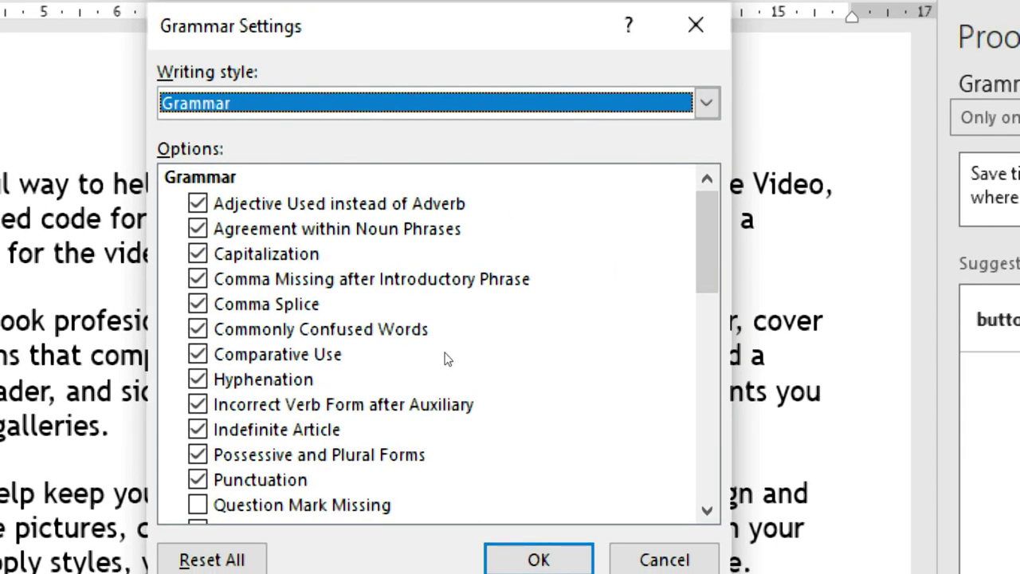
{"action": "scroll", "coordinate": [641, 242], "scroll_direction": "down", "scroll_amount": 2}
{"action": "scroll", "coordinate": [633, 216], "scroll_direction": "down", "scroll_amount": 3}
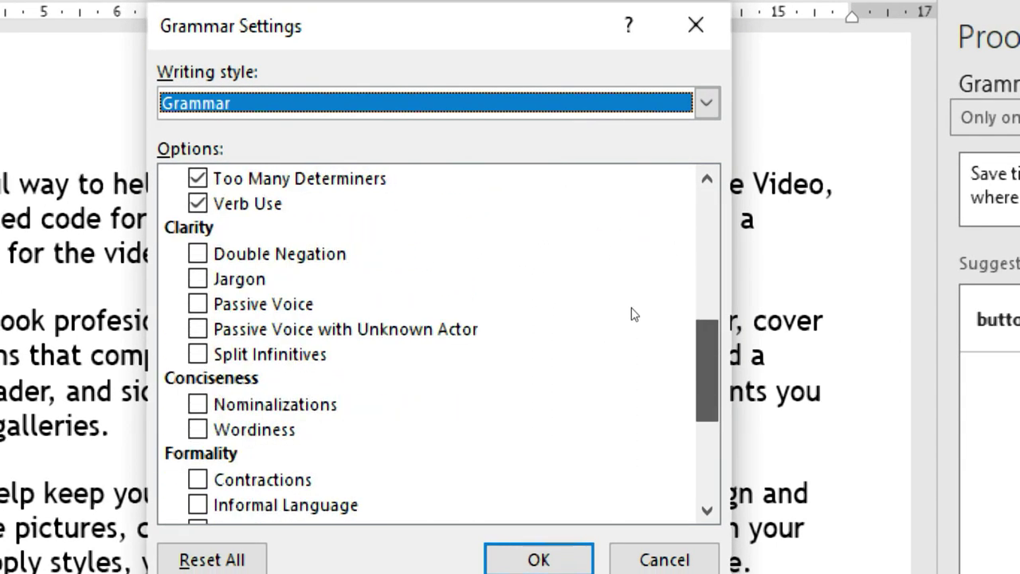
{"action": "scroll", "coordinate": [633, 313], "scroll_direction": "down", "scroll_amount": 3}
{"action": "scroll", "coordinate": [638, 319], "scroll_direction": "down", "scroll_amount": 1}
{"action": "scroll", "coordinate": [647, 262], "scroll_direction": "up", "scroll_amount": 7}
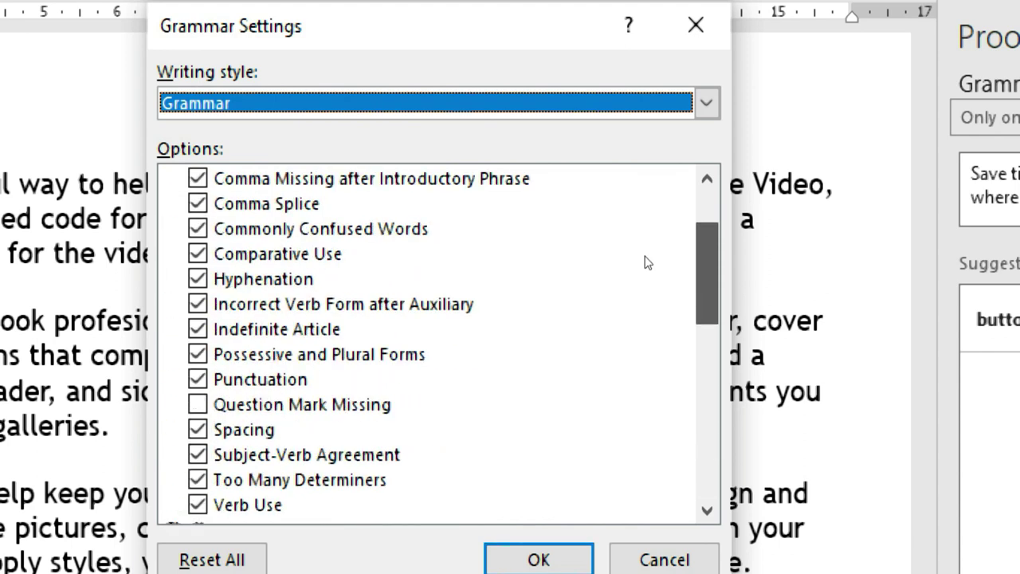
{"action": "scroll", "coordinate": [647, 262], "scroll_direction": "up", "scroll_amount": 2}
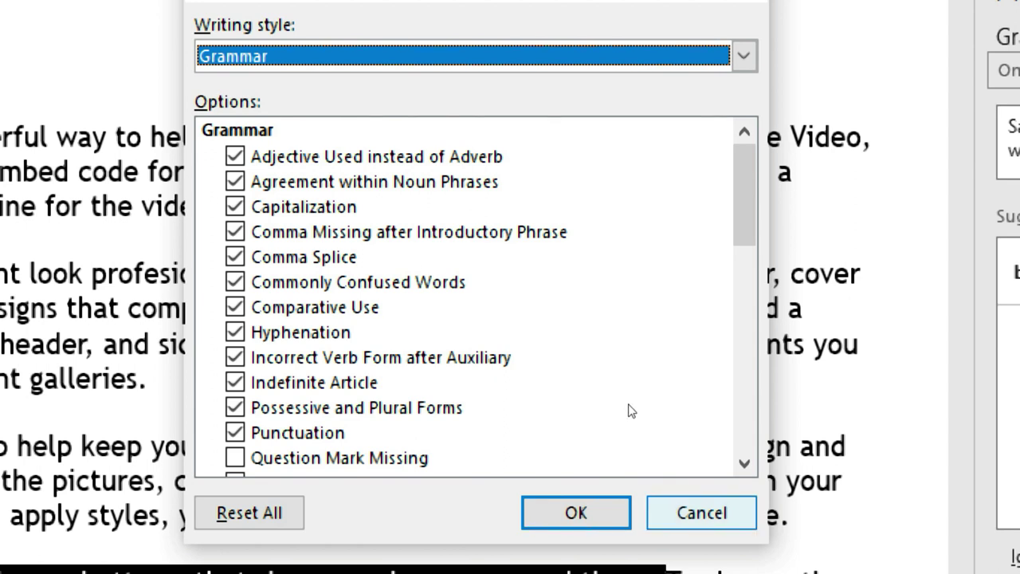
{"action": "key", "text": "Return"}
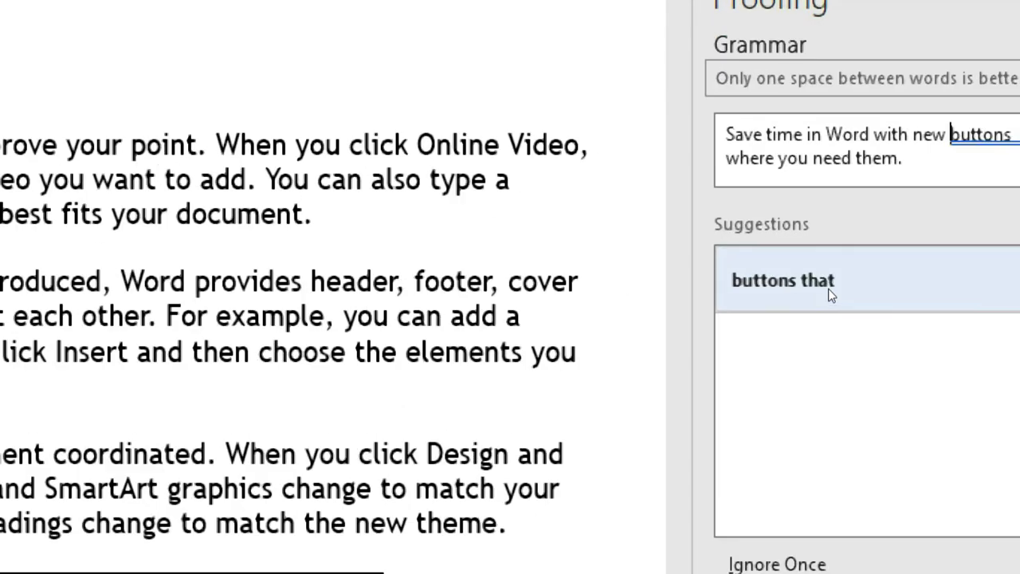
Accept the 'buttons that' fix, add the flagged name to the dictionary, and finish the check
{"action": "left_click", "coordinate": [827, 289]}
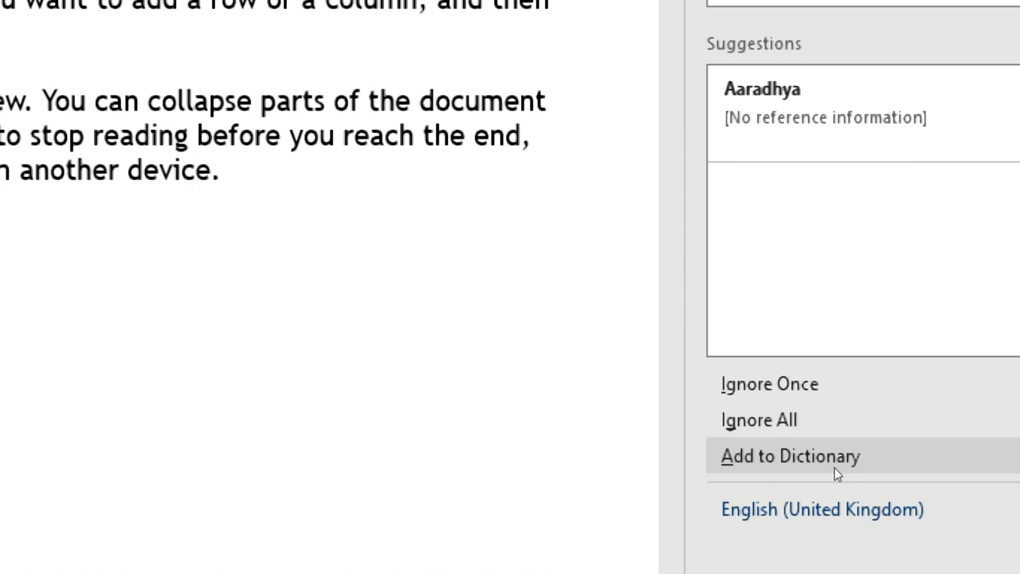
{"action": "left_click", "coordinate": [819, 463]}
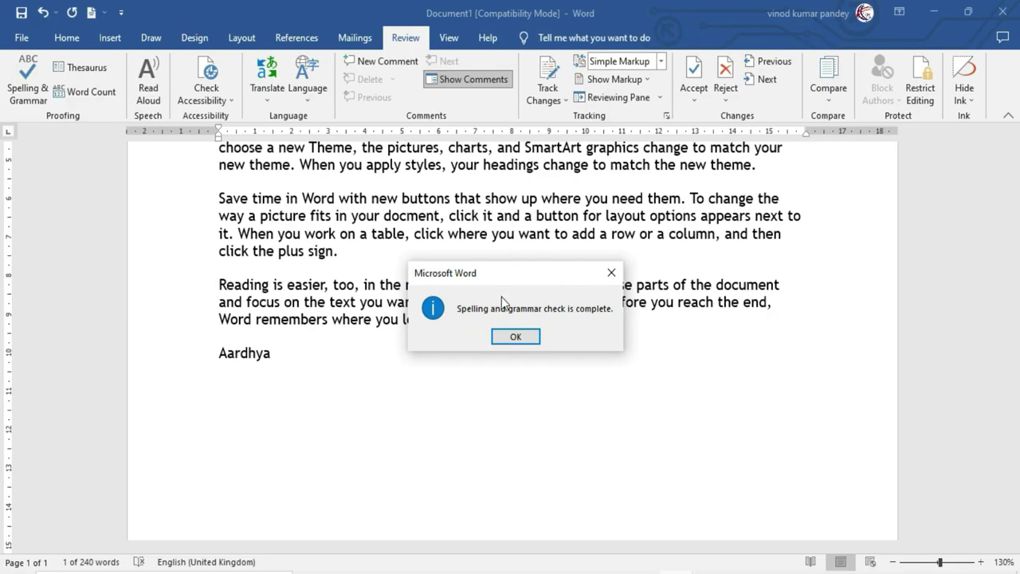
{"action": "left_click", "coordinate": [522, 337]}
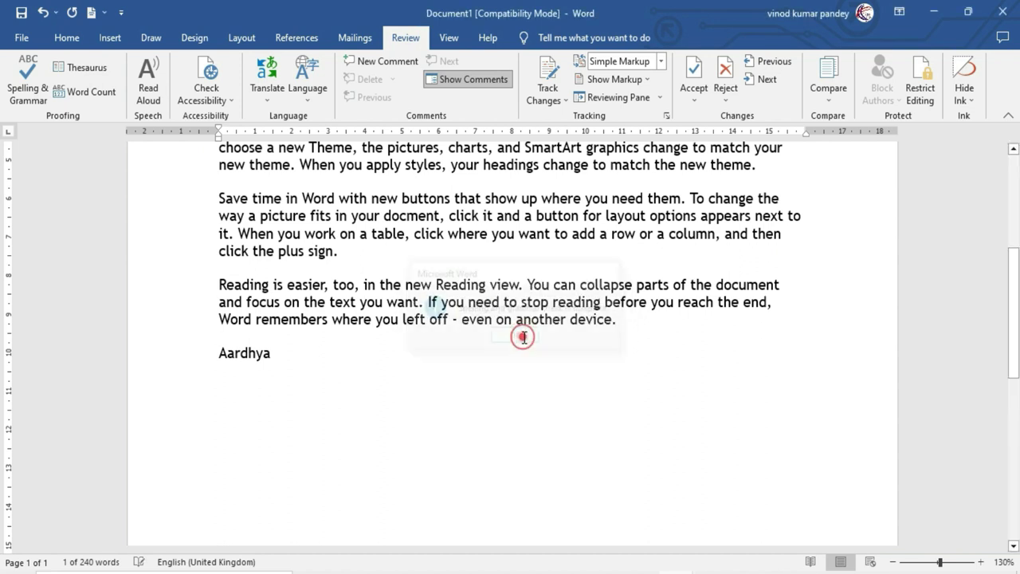
Type the closing name again on a new line at the end of the document
{"action": "left_click", "coordinate": [308, 353]}
{"action": "key", "text": "Return"}
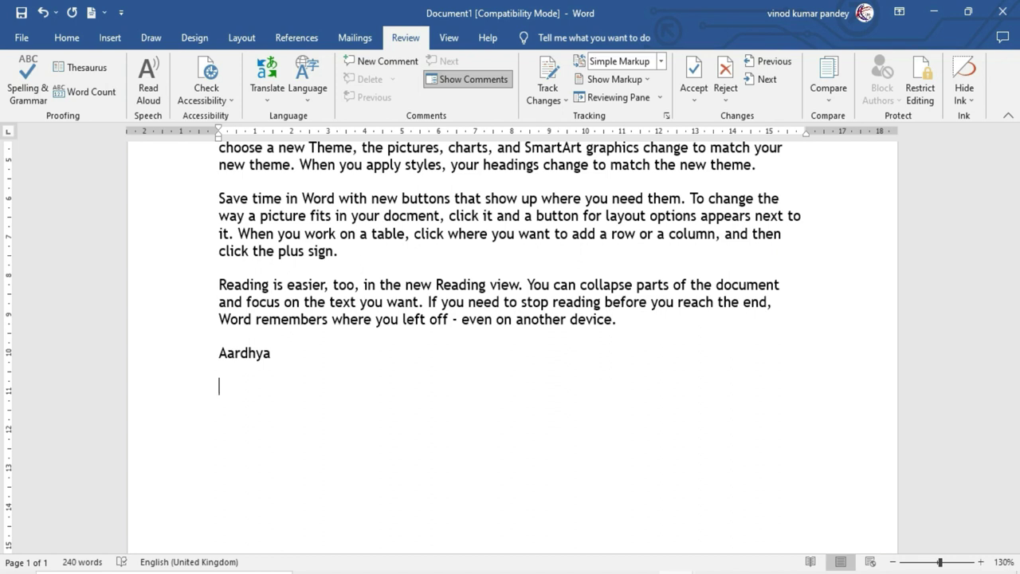
{"action": "type", "text": "Aardhya"}
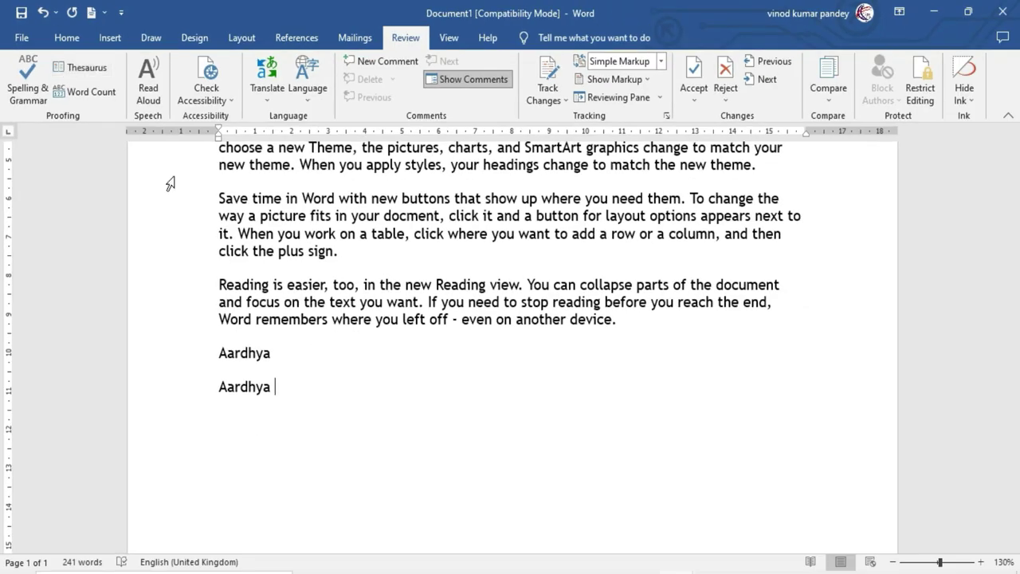
Look up 'powerful' in the Thesaurus and browse synonyms like influential, commanding and authoritative
{"action": "scroll", "coordinate": [239, 239], "scroll_direction": "up", "scroll_amount": 2}
{"action": "scroll", "coordinate": [350, 333], "scroll_direction": "up", "scroll_amount": 3}
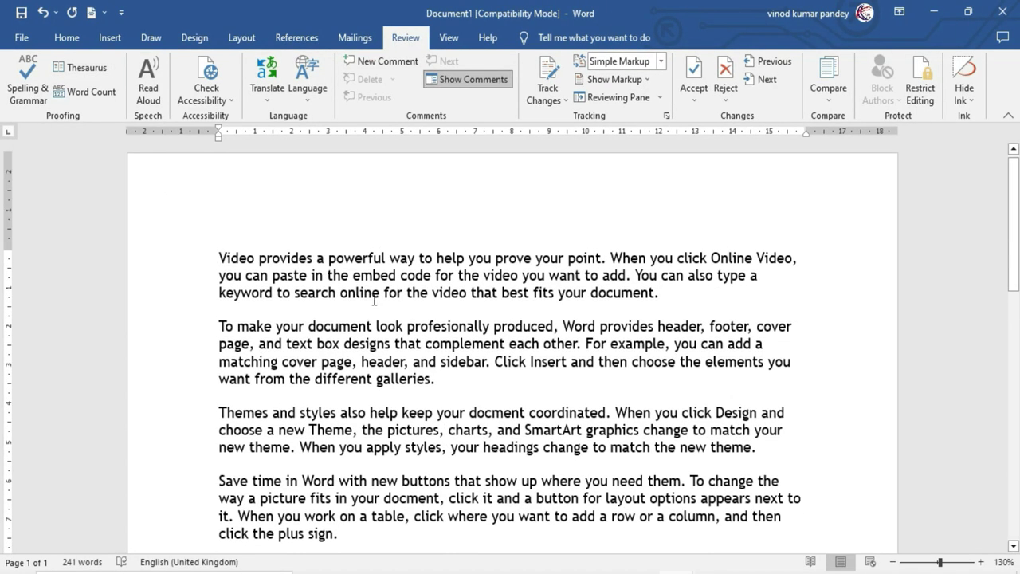
{"action": "double_click", "coordinate": [357, 258]}
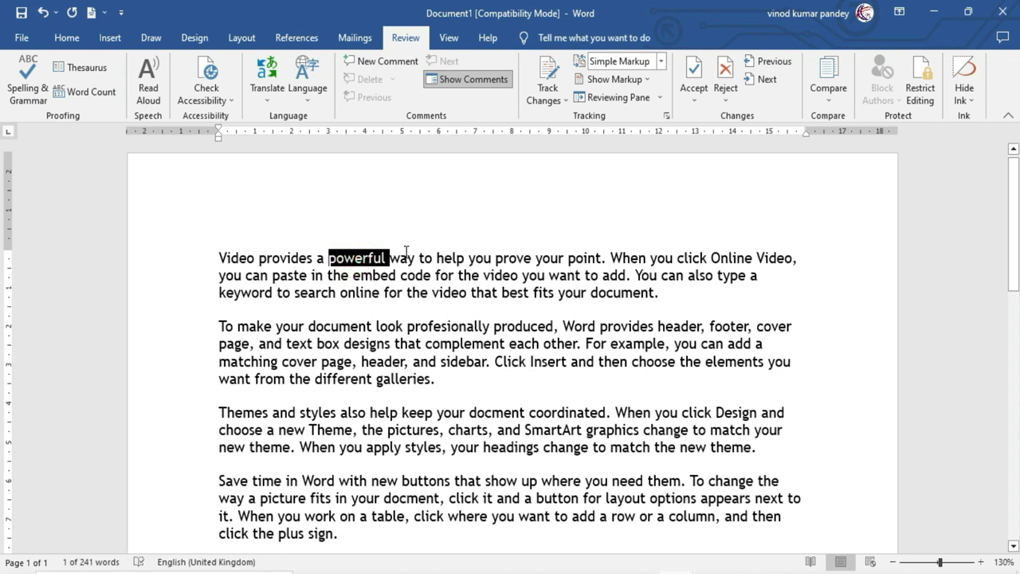
{"action": "left_click", "coordinate": [68, 71]}
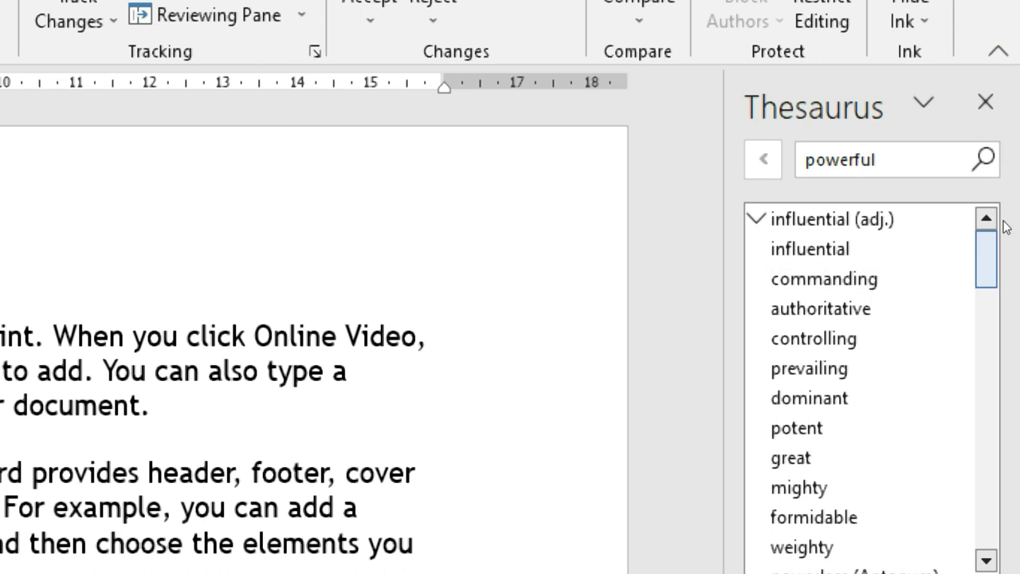
{"action": "scroll", "coordinate": [1002, 227], "scroll_direction": "down", "scroll_amount": 3}
{"action": "scroll", "coordinate": [1004, 271], "scroll_direction": "down", "scroll_amount": 5}
{"action": "scroll", "coordinate": [1006, 311], "scroll_direction": "down", "scroll_amount": 5}
{"action": "scroll", "coordinate": [1006, 297], "scroll_direction": "up", "scroll_amount": 5}
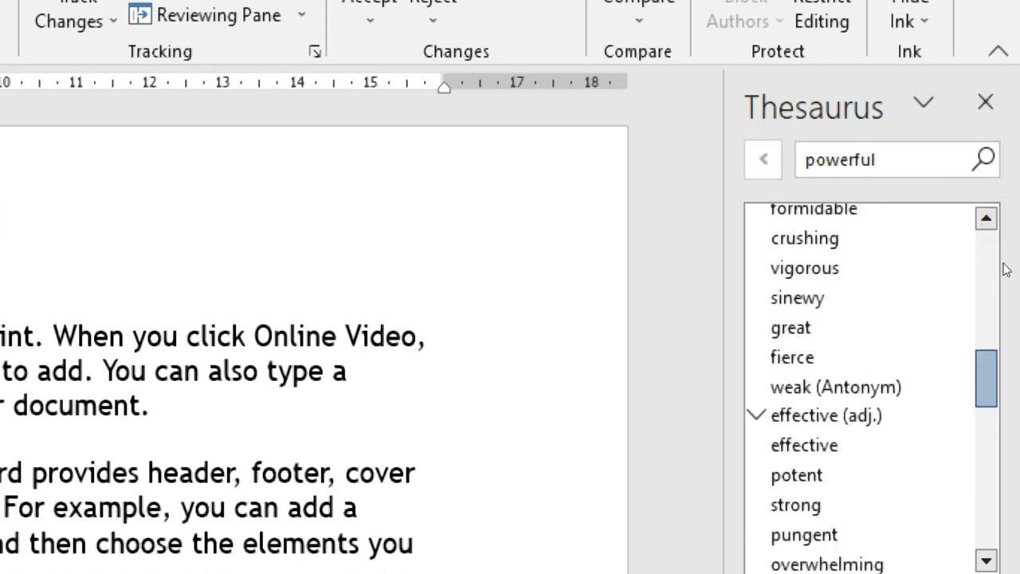
{"action": "scroll", "coordinate": [1006, 239], "scroll_direction": "up", "scroll_amount": 7}
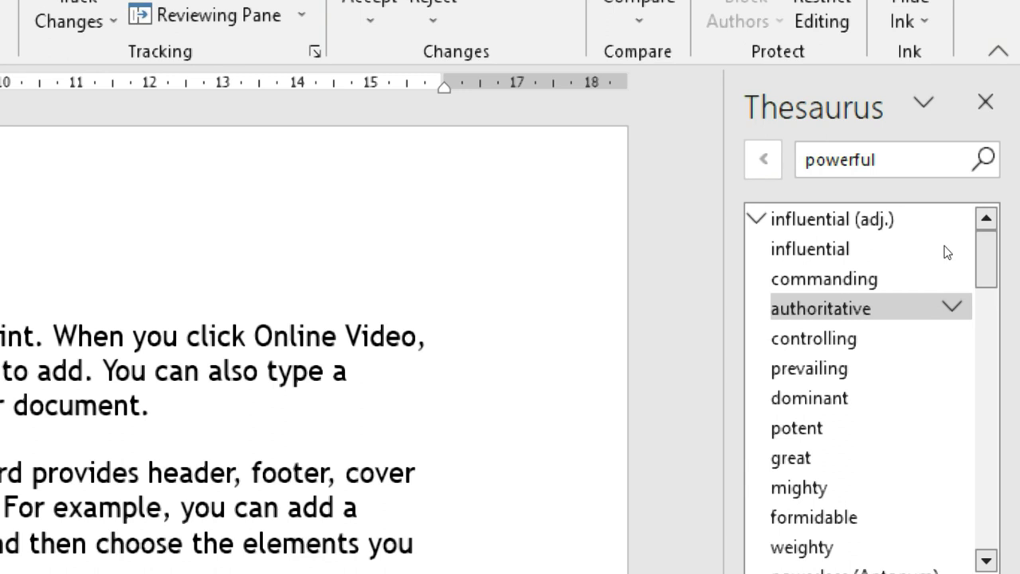
{"action": "left_click", "coordinate": [950, 164]}
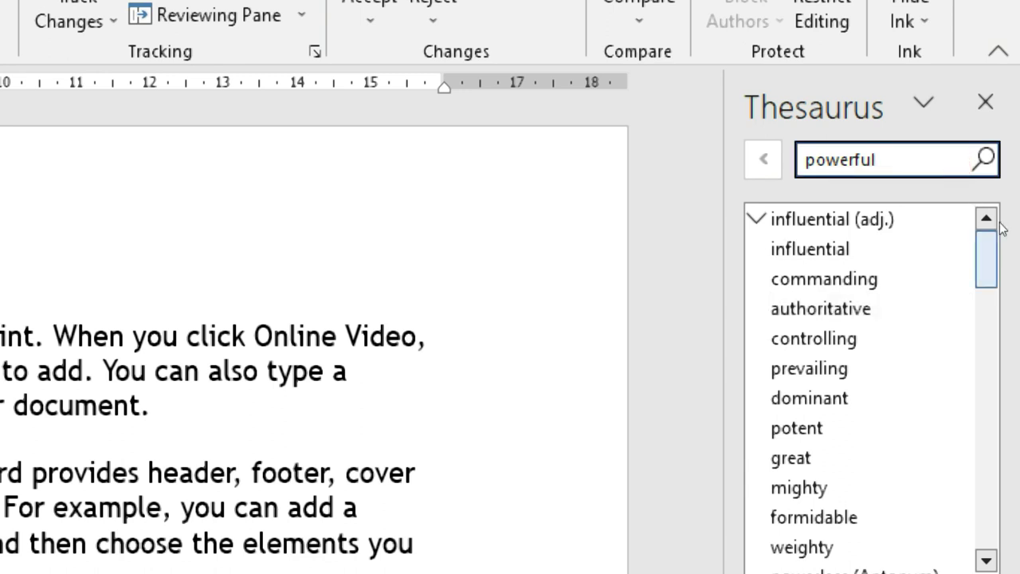
Replace the Thesaurus search term with 'Document' and look up its synonyms
{"action": "key", "text": "BackSpace"}
{"action": "key", "text": "BackSpace"}
{"action": "key", "text": "BackSpace"}
{"action": "key", "text": "BackSpace"}
{"action": "key", "text": "BackSpace"}
{"action": "key", "text": "BackSpace"}
{"action": "key", "text": "BackSpace"}
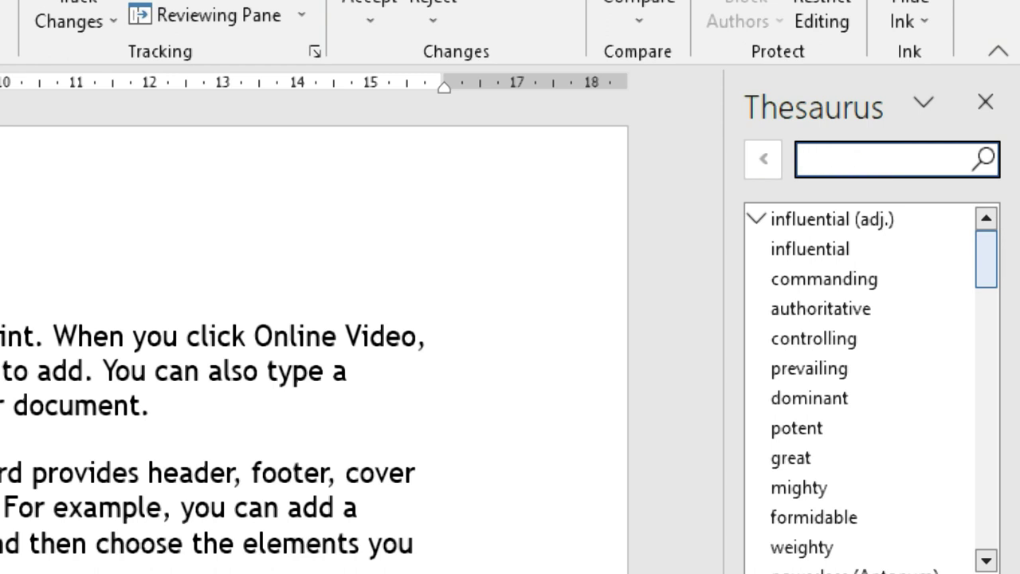
{"action": "type", "text": "D"}
{"action": "type", "text": "ocument"}
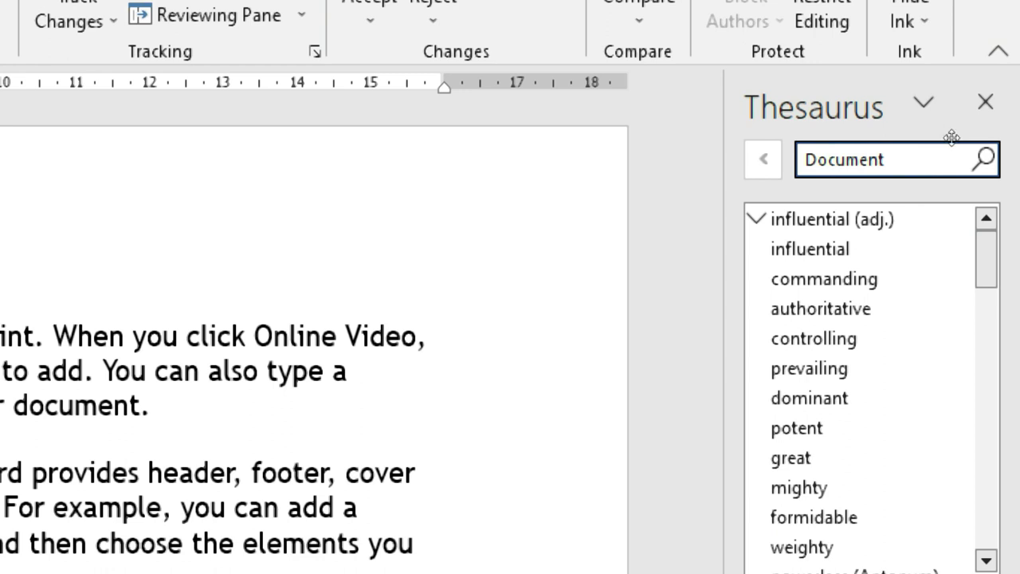
{"action": "left_click", "coordinate": [987, 164]}
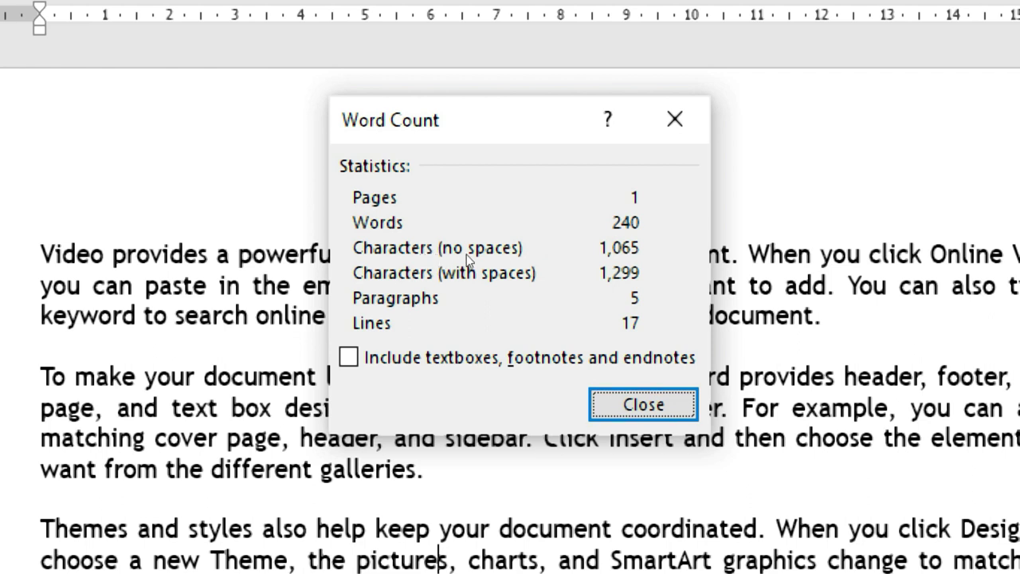
Review the 240-word count, which excludes text boxes and footnotes, and then close the statistics
{"action": "key", "text": "Escape"}
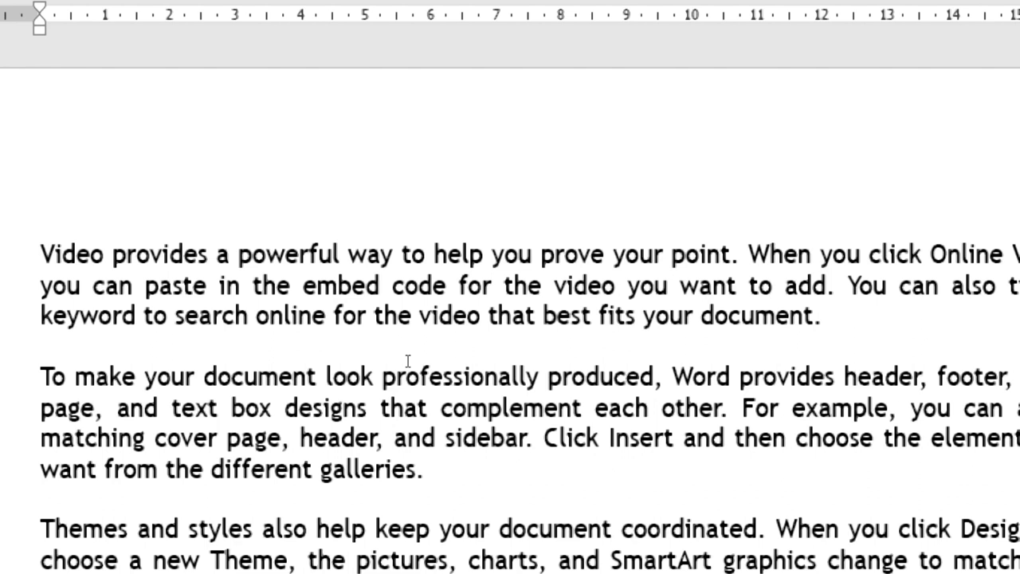
{"action": "left_click", "coordinate": [448, 361]}
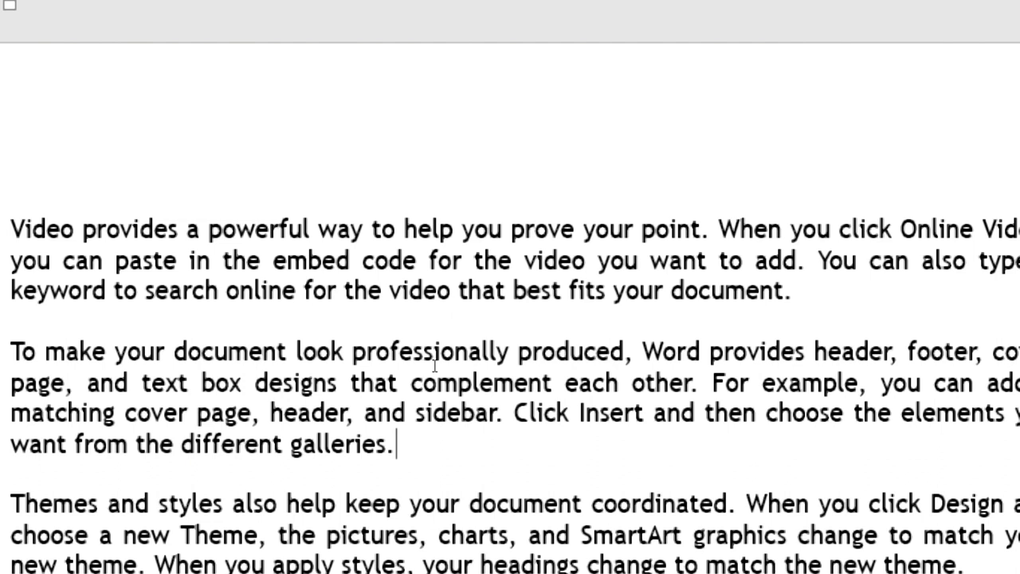
{"action": "left_click", "coordinate": [446, 328]}
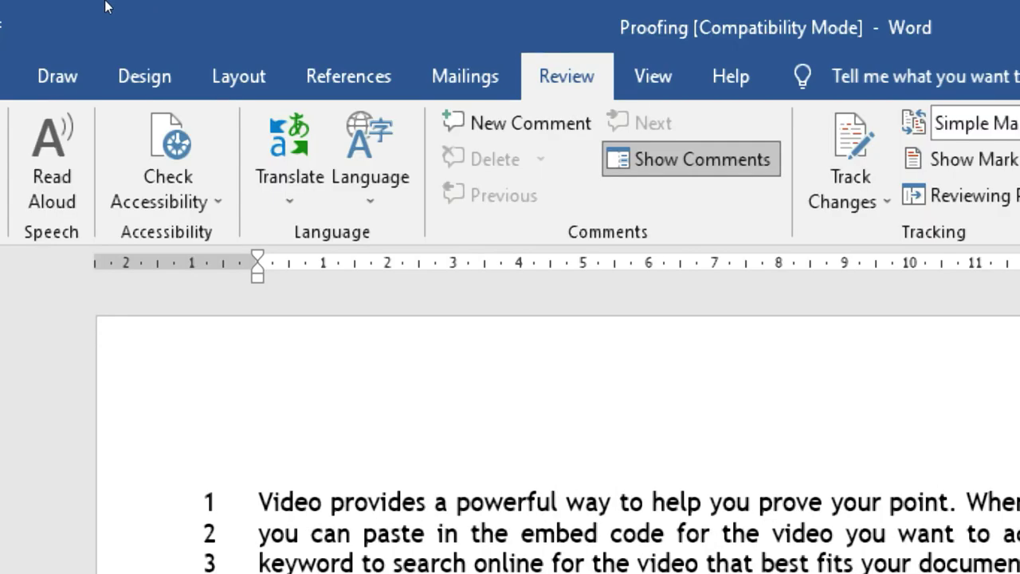
{"action": "left_click", "coordinate": [136, 109]}
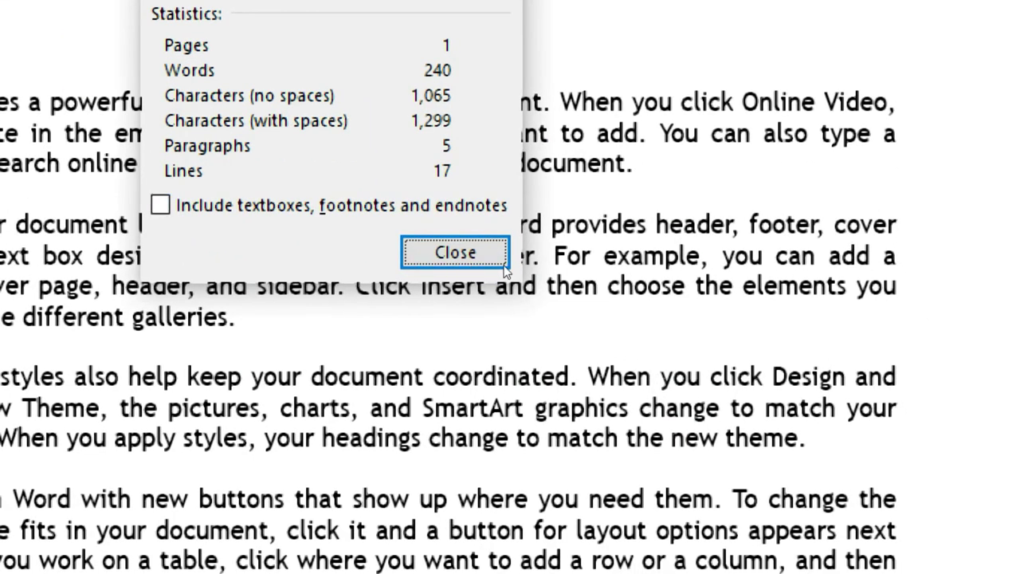
{"action": "key", "text": "Return"}
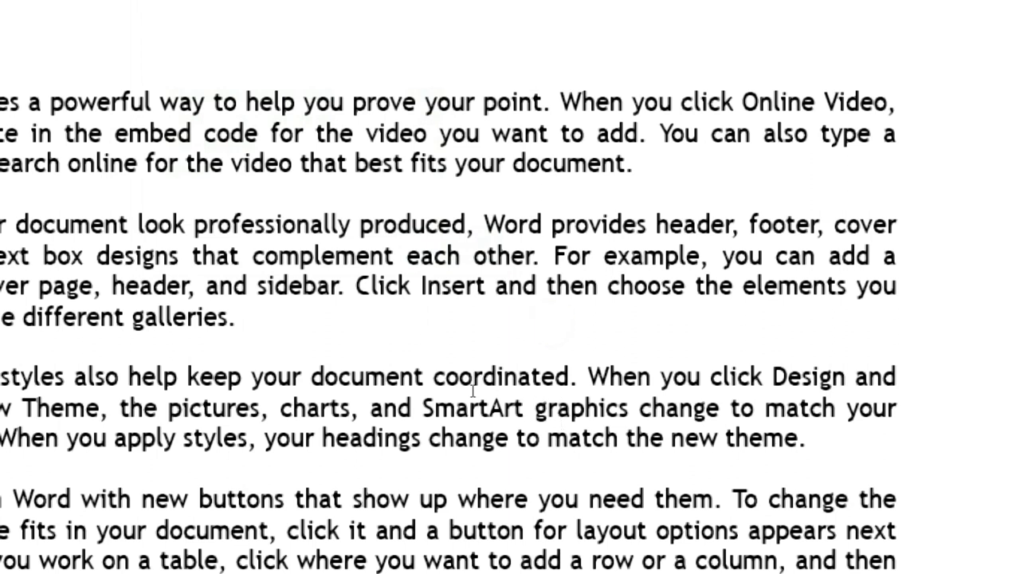
{"action": "left_click", "coordinate": [472, 391]}
{"action": "right_click", "coordinate": [472, 391]}
{"action": "left_click", "coordinate": [461, 402]}
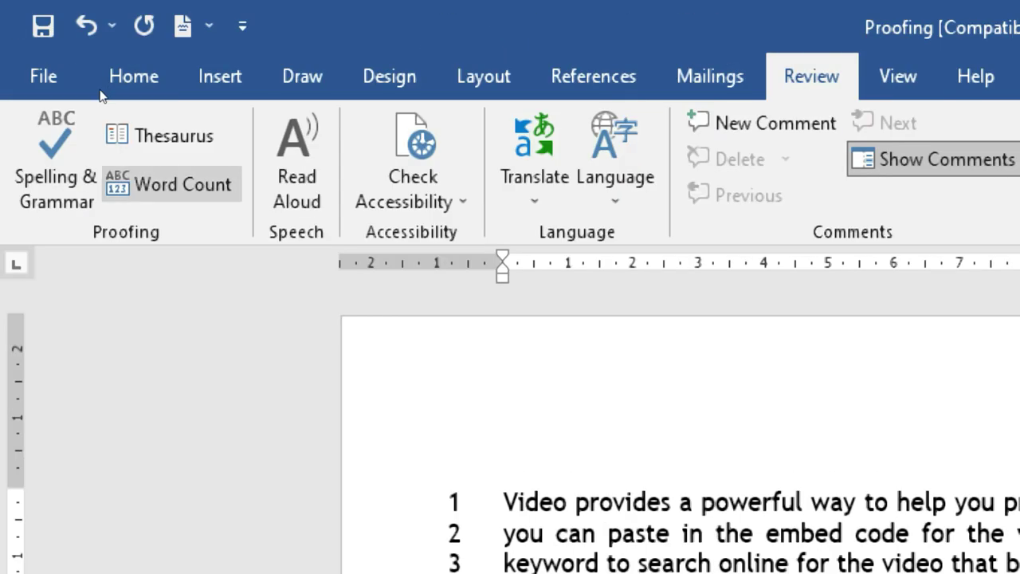
{"action": "left_click", "coordinate": [183, 183]}
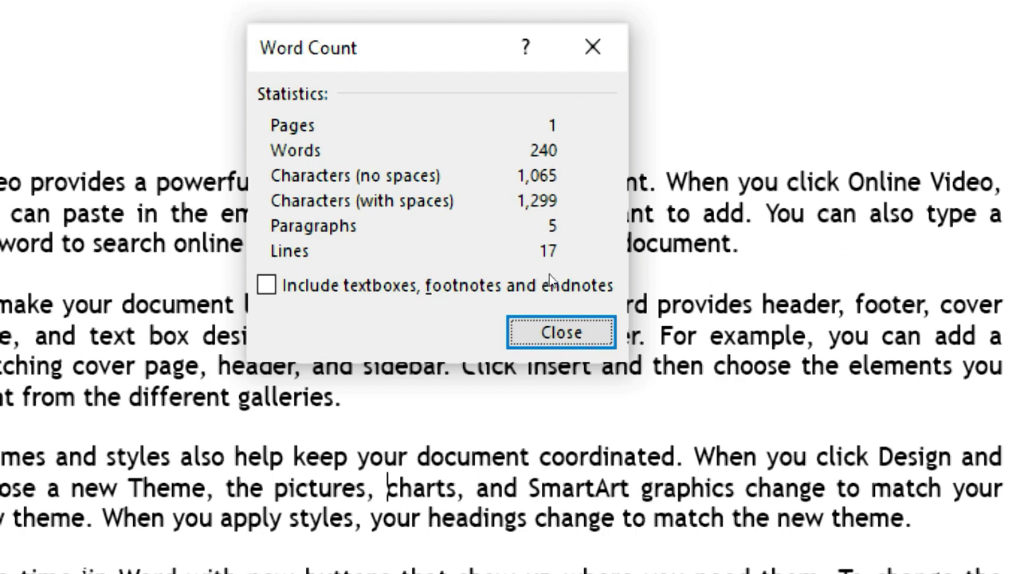
{"action": "left_click", "coordinate": [555, 338]}
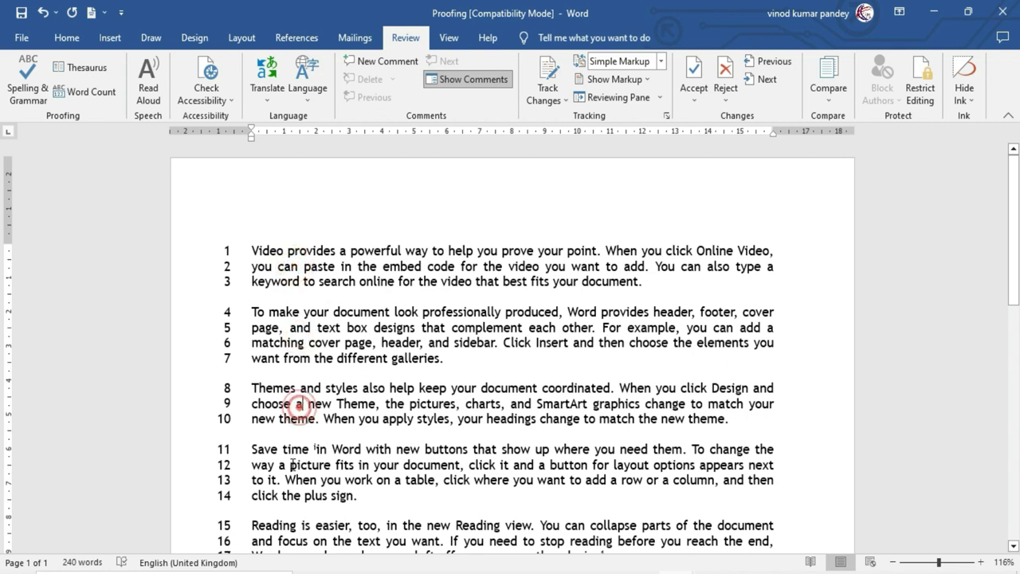
{"action": "scroll", "coordinate": [303, 415], "scroll_direction": "down", "scroll_amount": 2}
{"action": "left_click", "coordinate": [324, 462]}
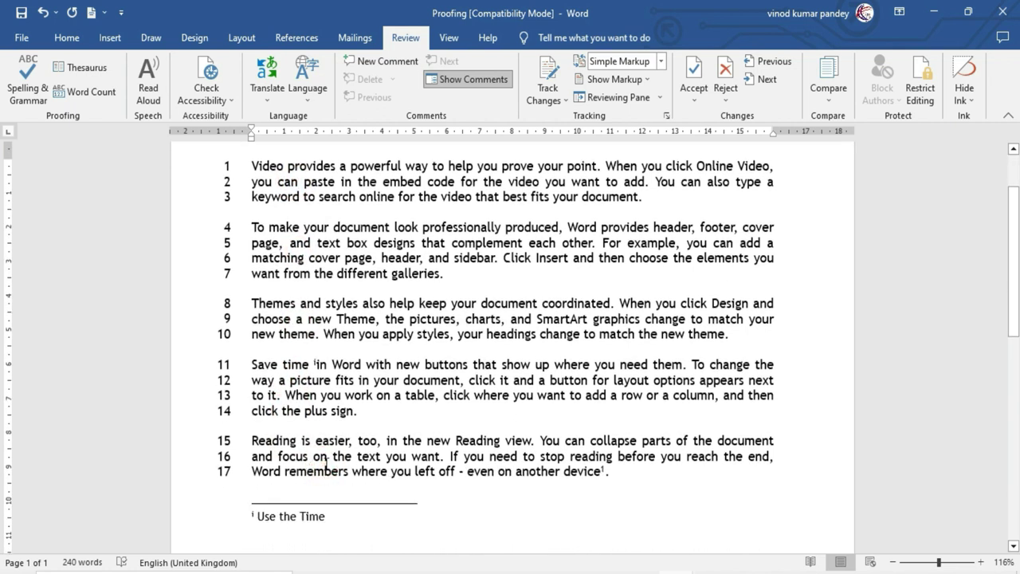
{"action": "scroll", "coordinate": [326, 462], "scroll_direction": "down", "scroll_amount": 2}
{"action": "scroll", "coordinate": [326, 462], "scroll_direction": "down", "scroll_amount": 6}
{"action": "scroll", "coordinate": [326, 462], "scroll_direction": "down", "scroll_amount": 5}
{"action": "scroll", "coordinate": [329, 462], "scroll_direction": "up", "scroll_amount": 5}
{"action": "scroll", "coordinate": [329, 463], "scroll_direction": "up", "scroll_amount": 5}
{"action": "scroll", "coordinate": [328, 463], "scroll_direction": "up", "scroll_amount": 2}
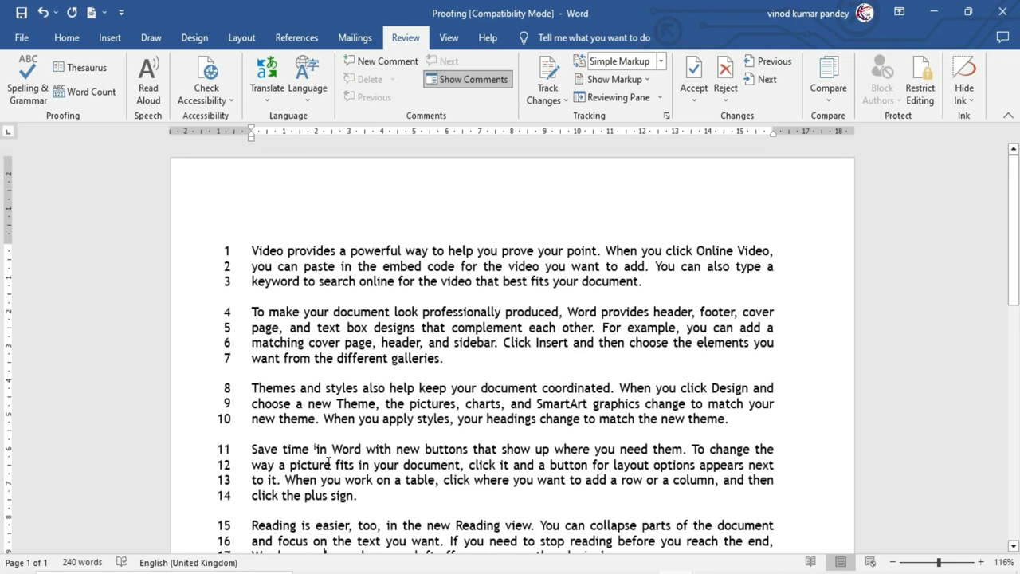
{"action": "left_click", "coordinate": [84, 91]}
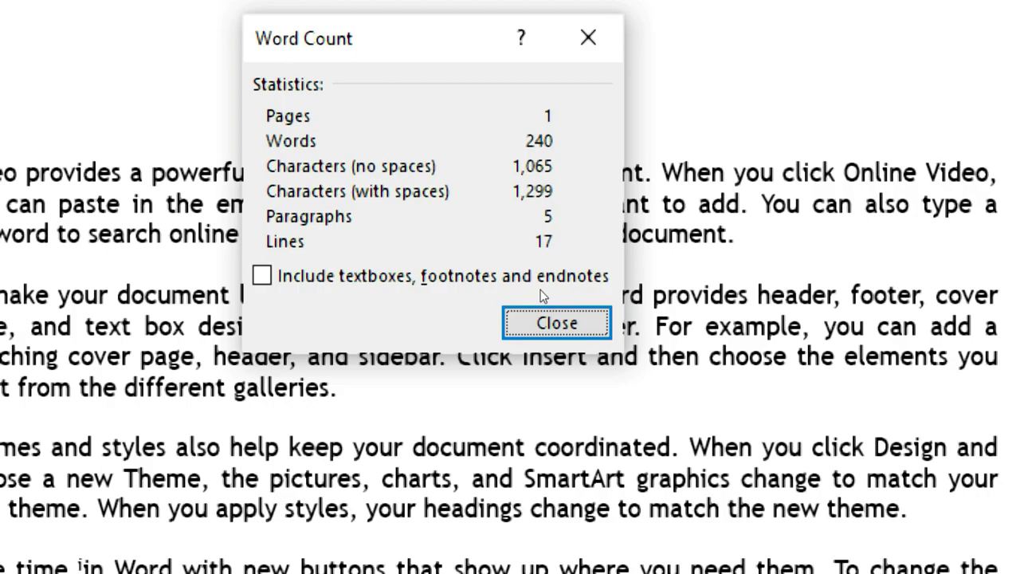
{"action": "left_click", "coordinate": [550, 323]}
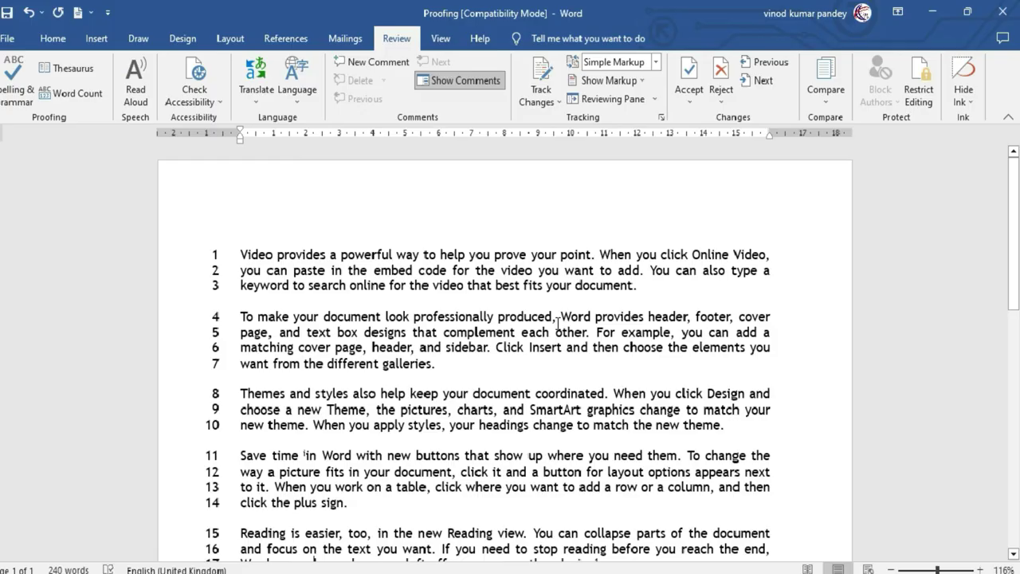
{"action": "scroll", "coordinate": [289, 398], "scroll_direction": "down", "scroll_amount": 3}
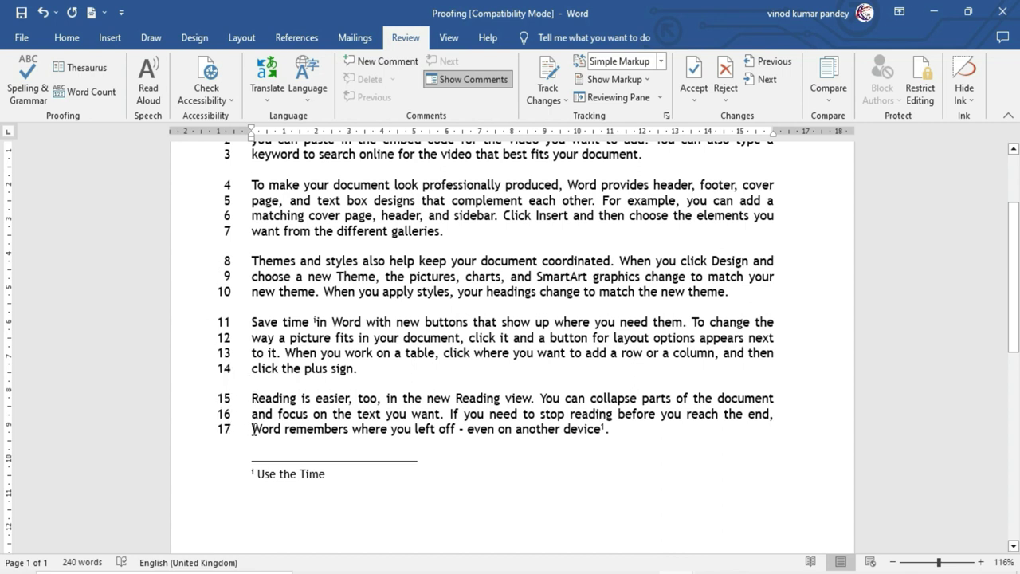
Add 'Document' as new line 18 and check the Word Count: 241 words, 18 lines
{"action": "left_click", "coordinate": [624, 436]}
{"action": "key", "text": "Return"}
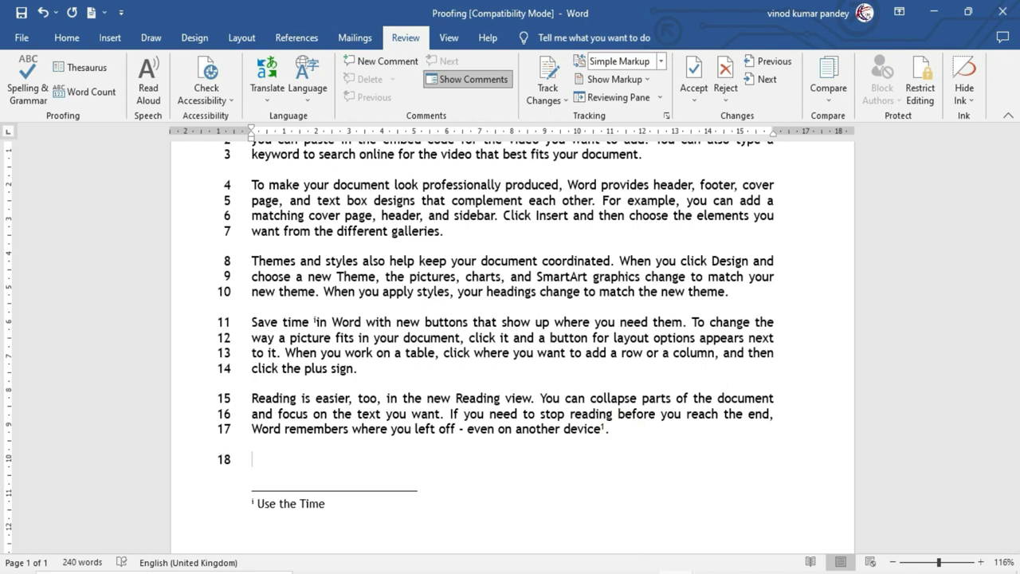
{"action": "type", "text": "Docume"}
{"action": "type", "text": "nt"}
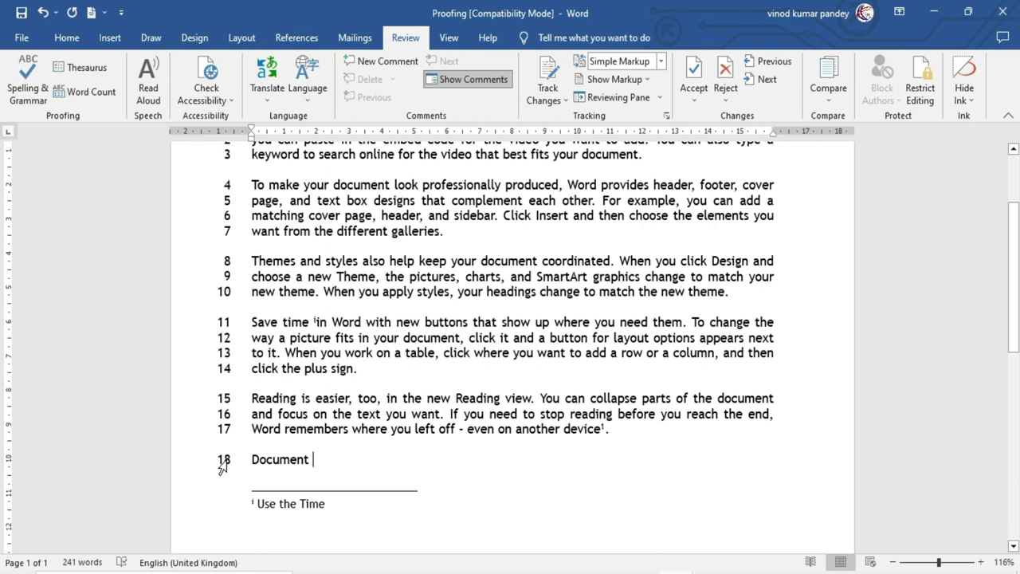
{"action": "left_click", "coordinate": [88, 92]}
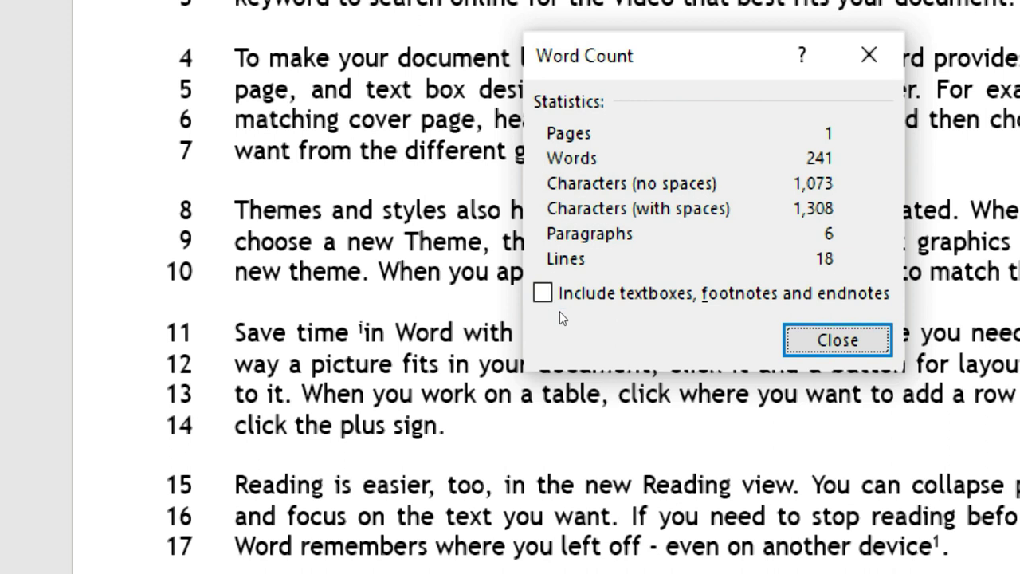
Include text boxes, footnotes and endnotes in Word Count, bringing the total to 278 words
{"action": "key", "text": "alt+f"}
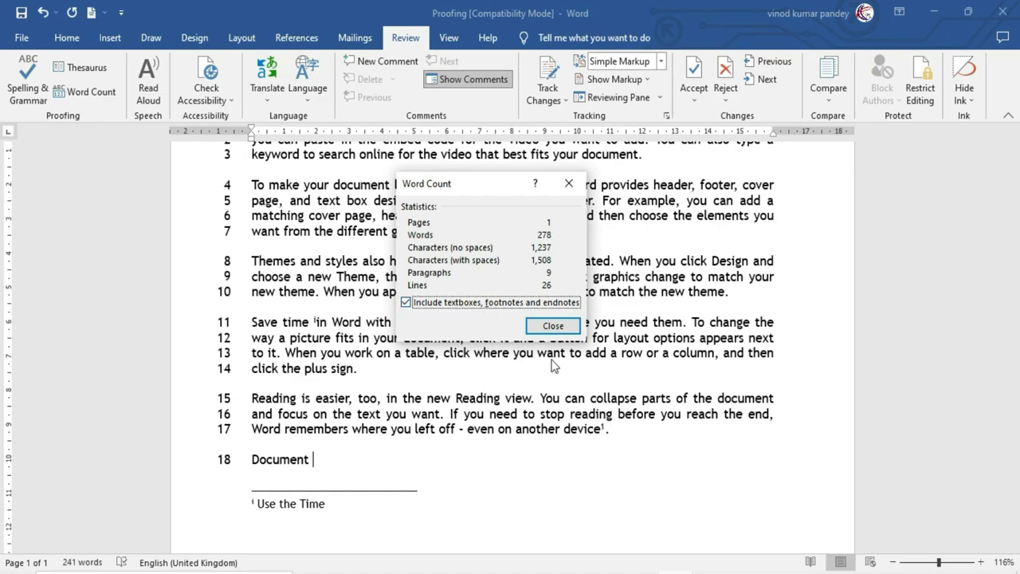
{"action": "left_click", "coordinate": [556, 329]}
{"action": "scroll", "coordinate": [558, 350], "scroll_direction": "down", "scroll_amount": 2}
{"action": "scroll", "coordinate": [560, 383], "scroll_direction": "down", "scroll_amount": 3}
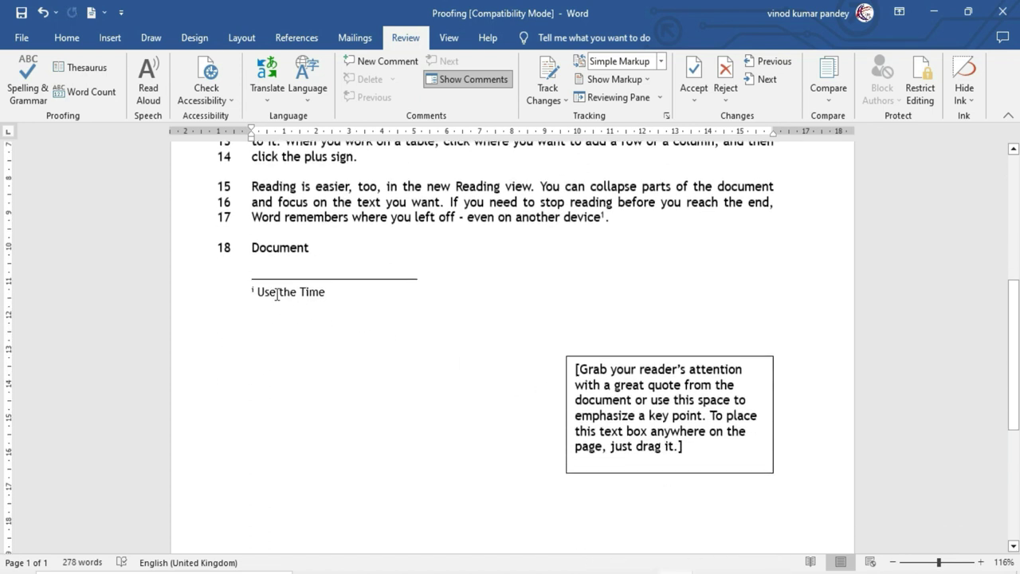
{"action": "left_click_drag", "start_coordinate": [258, 291], "coordinate": [325, 292]}
{"action": "scroll", "coordinate": [629, 390], "scroll_direction": "down", "scroll_amount": 2}
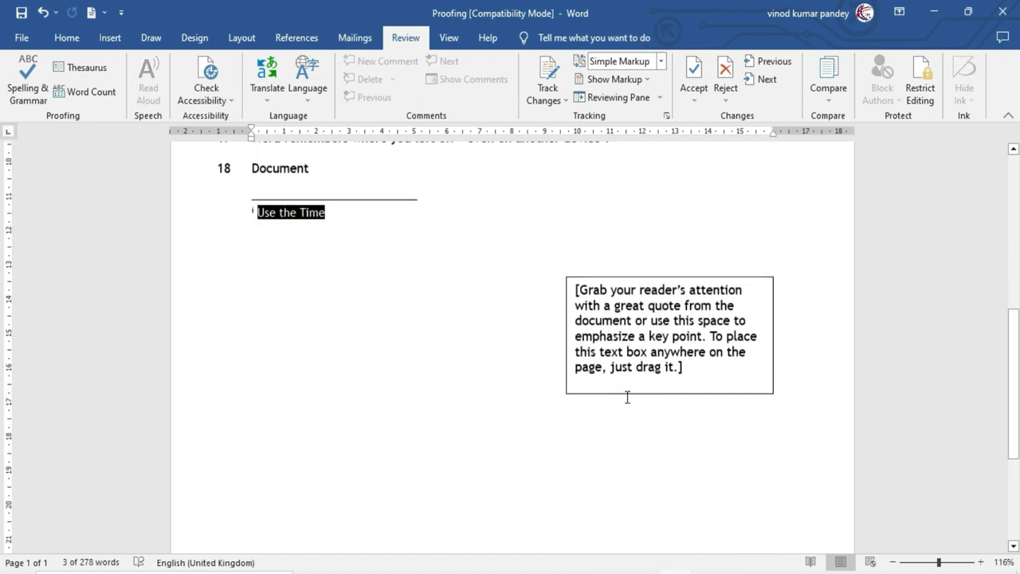
{"action": "triple_click", "coordinate": [637, 347]}
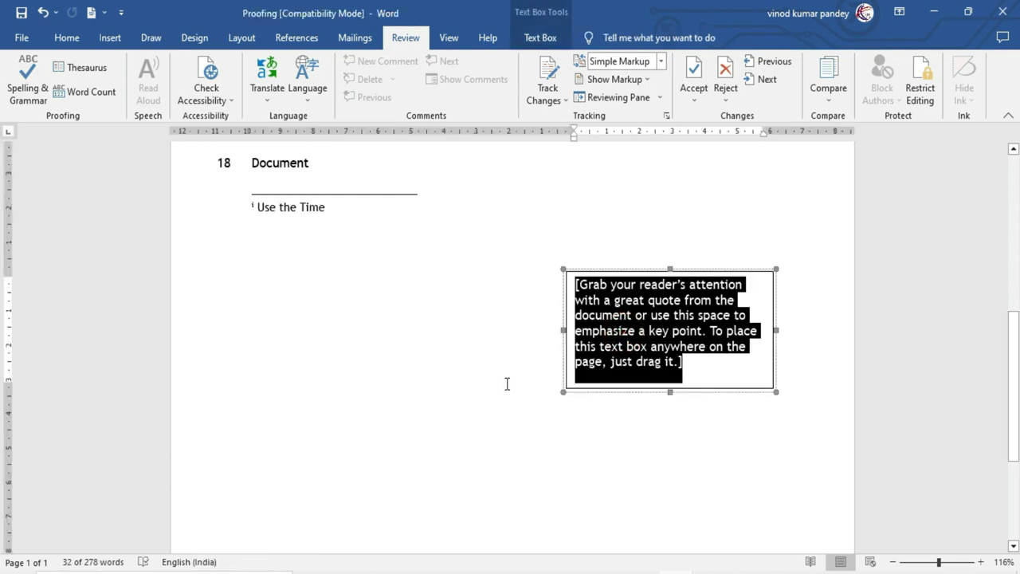
{"action": "scroll", "coordinate": [436, 389], "scroll_direction": "down", "scroll_amount": 2}
{"action": "scroll", "coordinate": [436, 389], "scroll_direction": "down", "scroll_amount": 3}
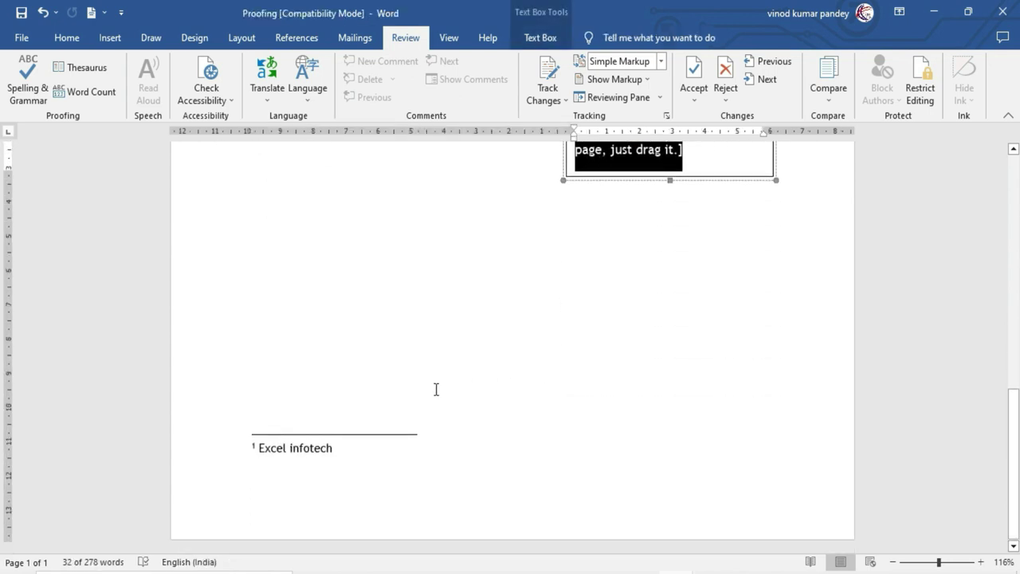
{"action": "scroll", "coordinate": [436, 389], "scroll_direction": "up", "scroll_amount": 6}
{"action": "scroll", "coordinate": [436, 389], "scroll_direction": "up", "scroll_amount": 5}
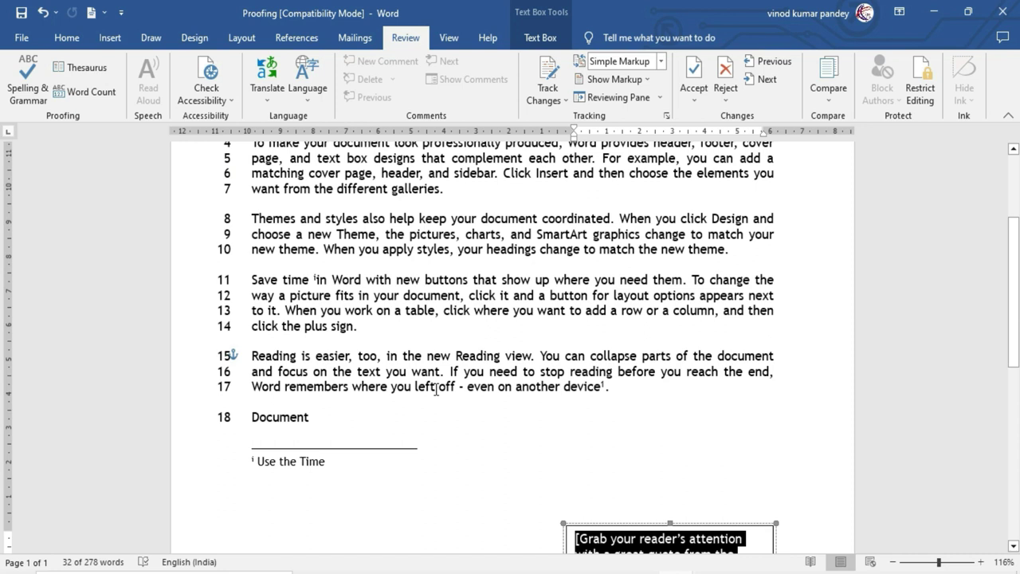
{"action": "scroll", "coordinate": [436, 389], "scroll_direction": "up", "scroll_amount": 2}
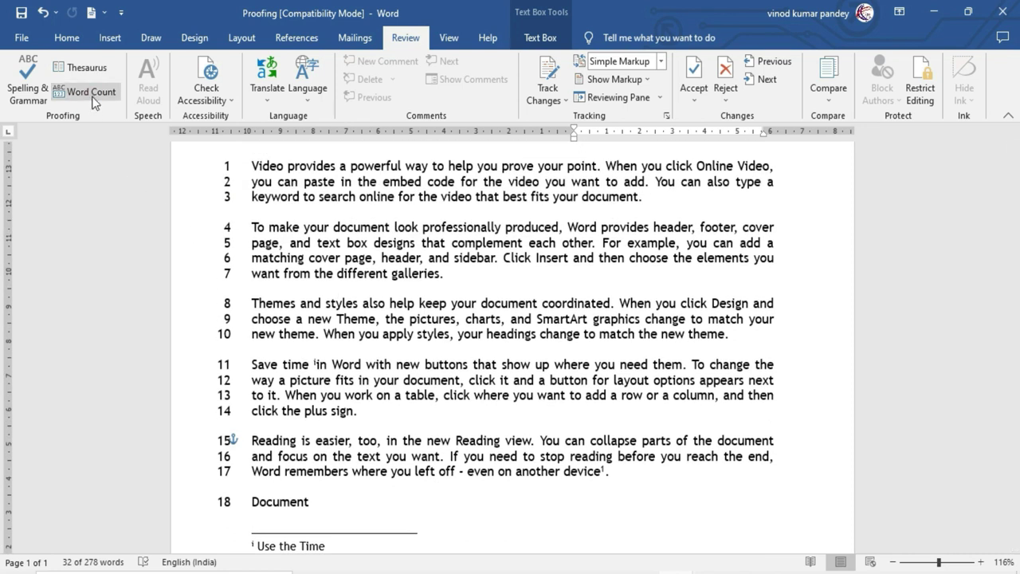
{"action": "scroll", "coordinate": [544, 424], "scroll_direction": "down", "scroll_amount": 5}
{"action": "left_click", "coordinate": [545, 424]}
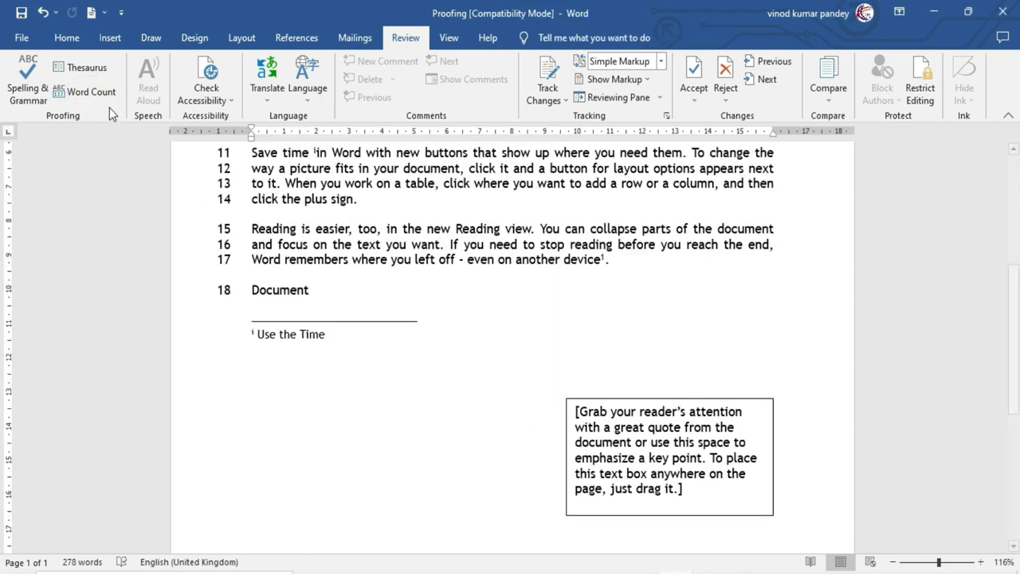
Exclude text boxes, footnotes and endnotes from Word Count, returning the total to 241 words
{"action": "left_click", "coordinate": [90, 91]}
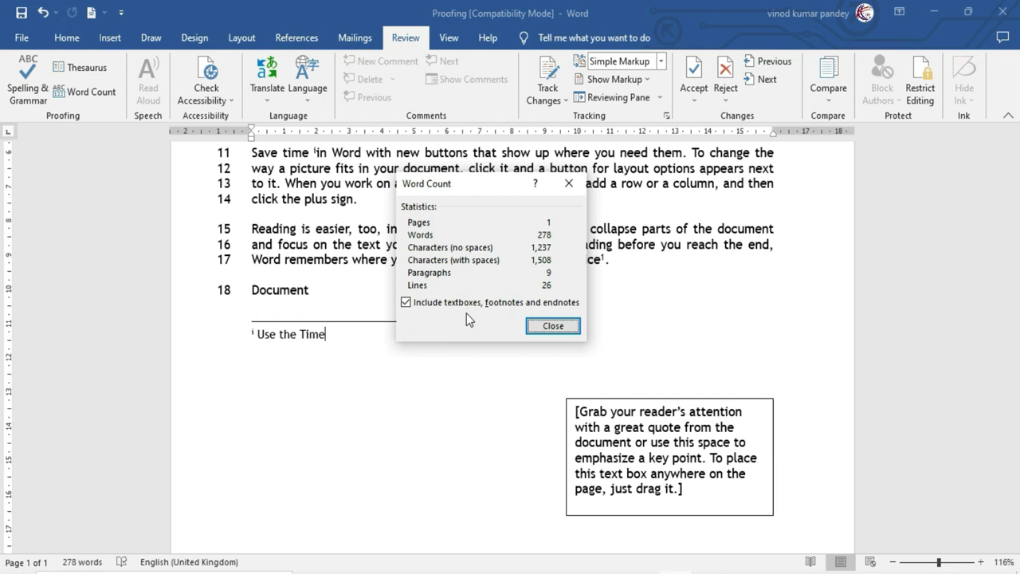
{"action": "left_click", "coordinate": [406, 302]}
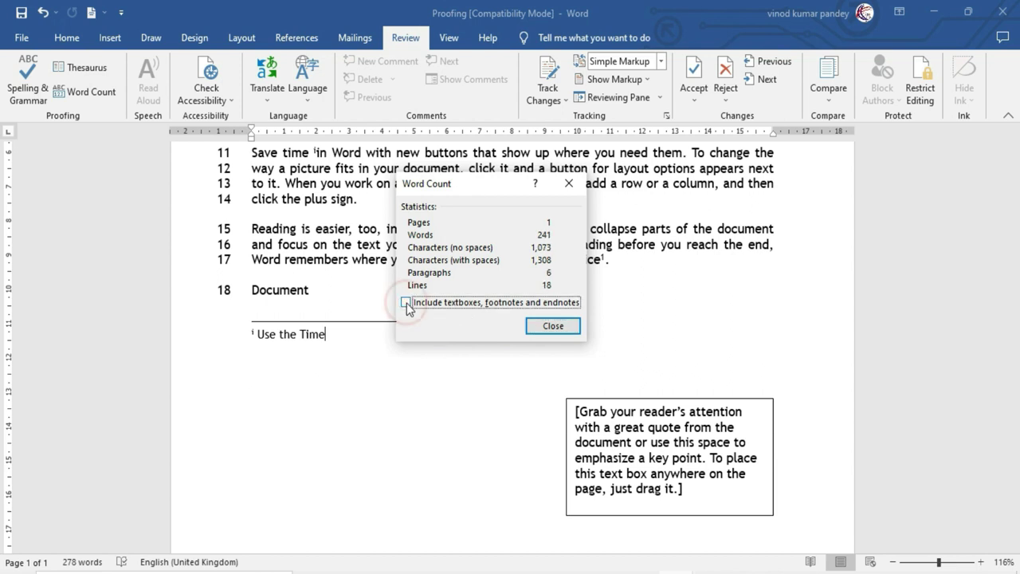
{"action": "left_click", "coordinate": [557, 327]}
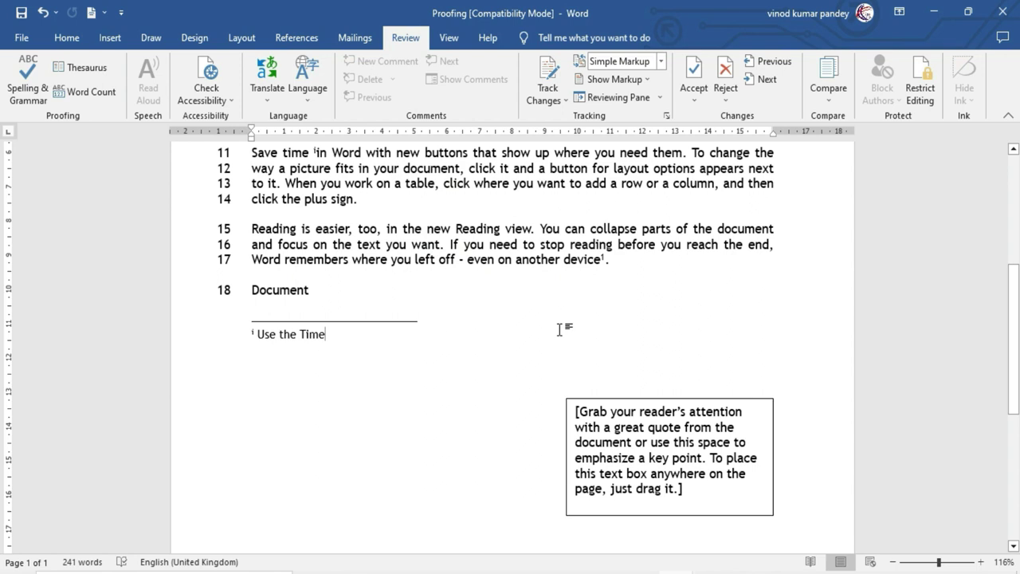